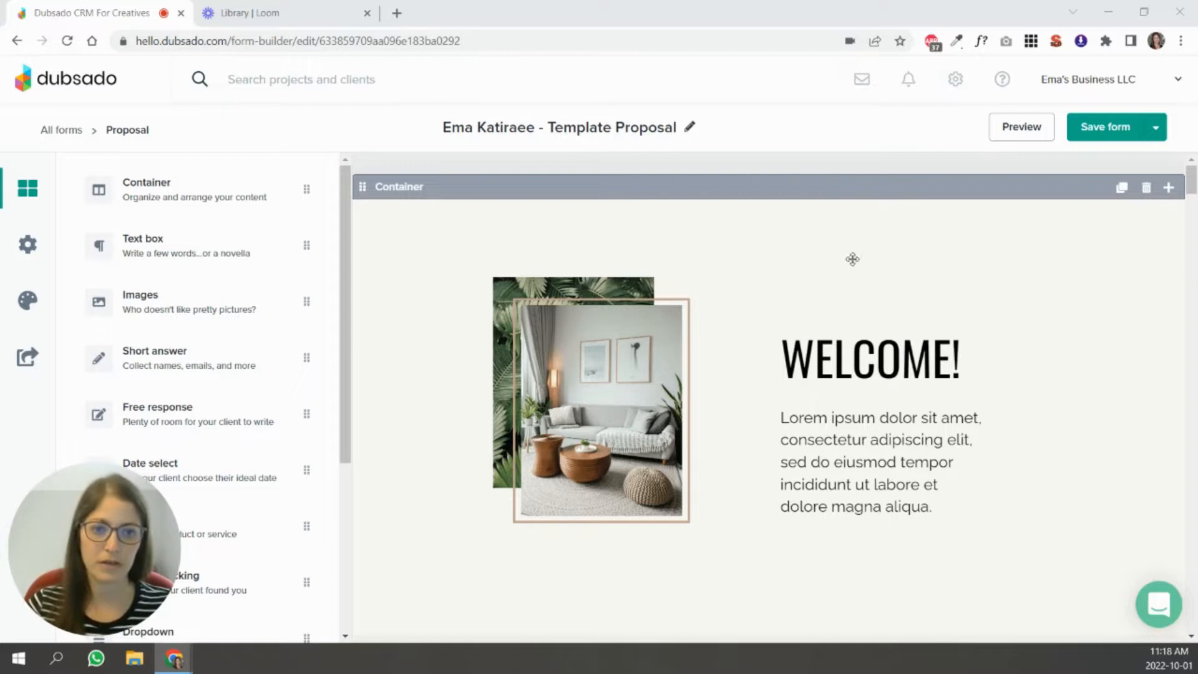
Replace the "PACKAGES" banner heading in the proposal with "YOUR CUSTOM QUOTE".
{"action": "left_click_drag", "start_coordinate": [1193, 181], "coordinate": [1193, 342]}
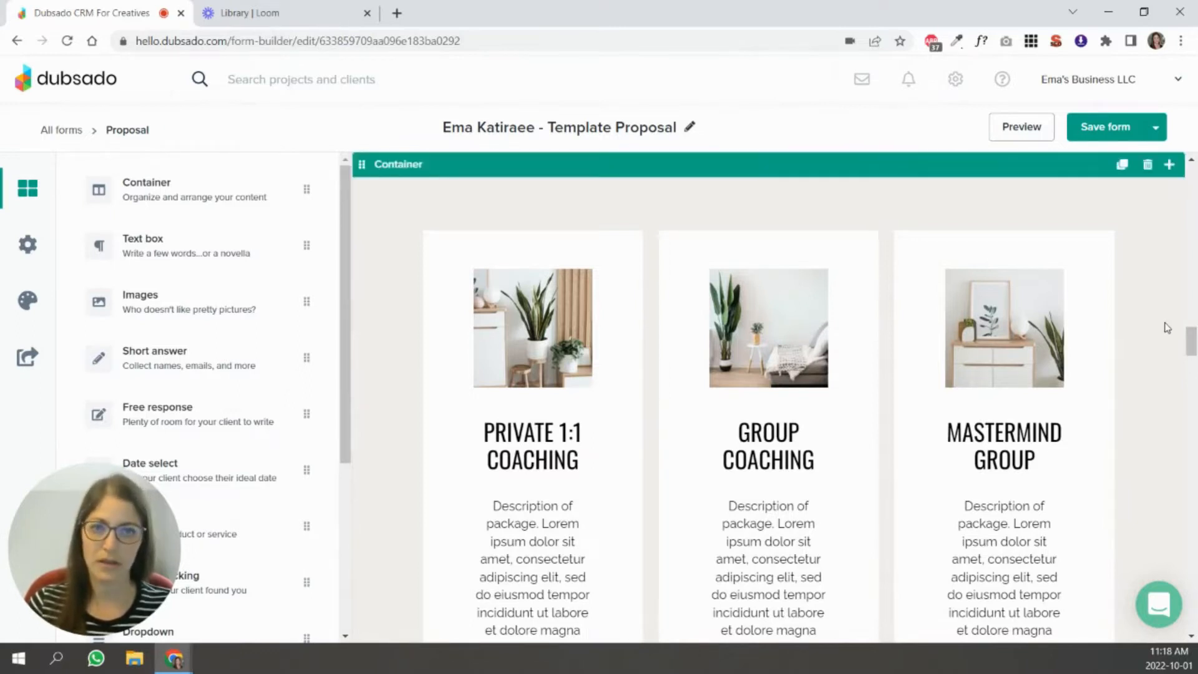
{"action": "scroll", "coordinate": [1162, 326], "scroll_direction": "up", "scroll_amount": 3}
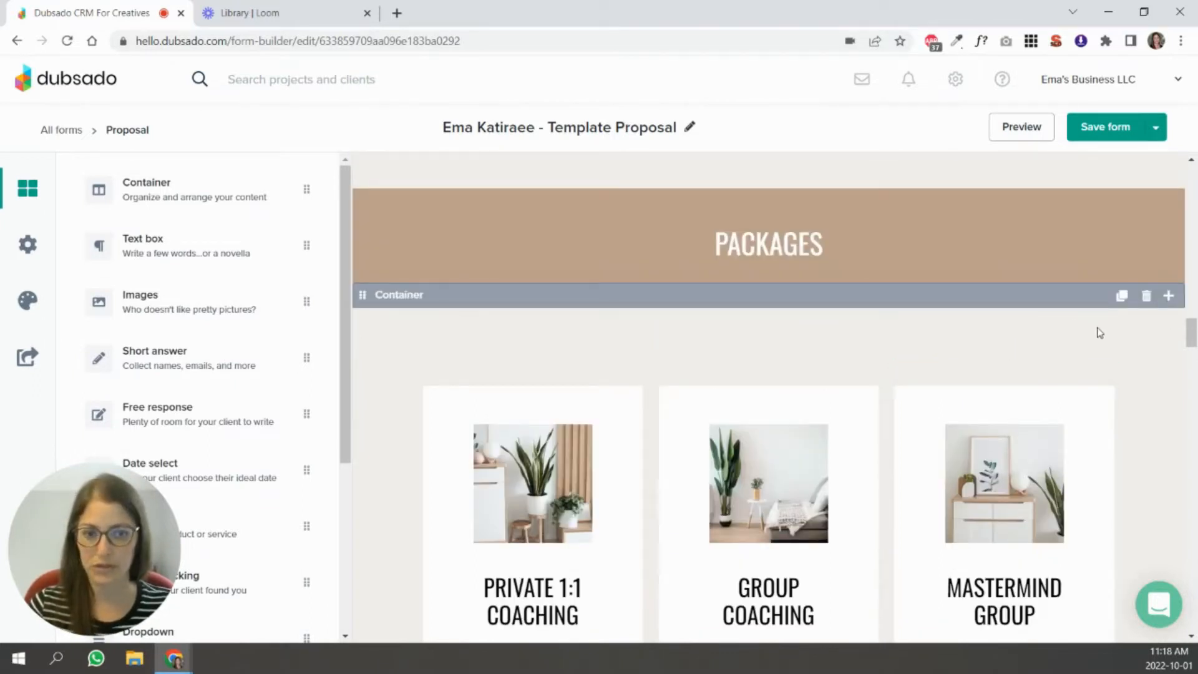
{"action": "left_click_drag", "start_coordinate": [1193, 337], "coordinate": [1193, 333]}
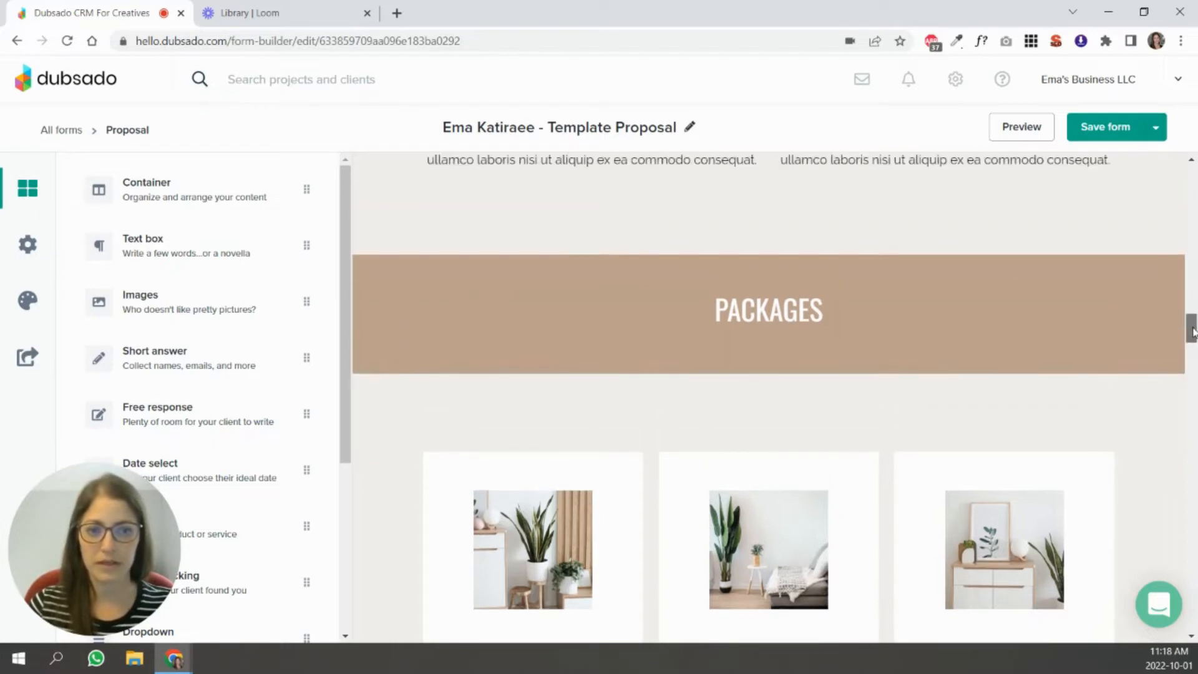
{"action": "left_click", "coordinate": [1048, 291]}
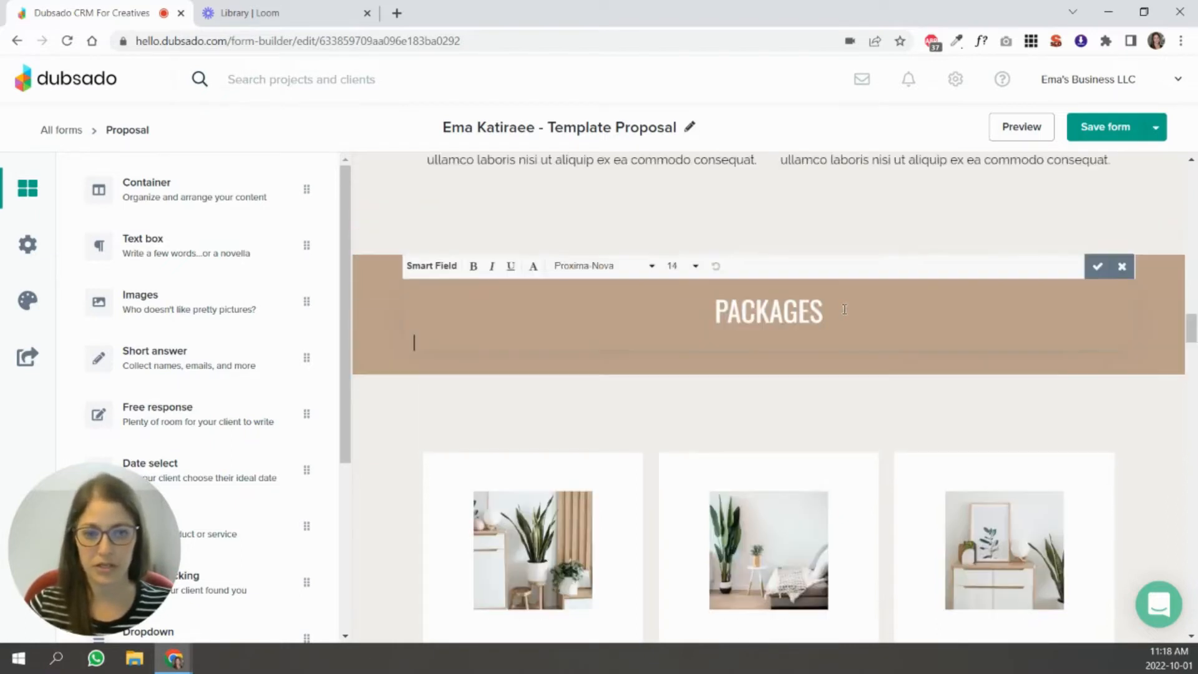
{"action": "left_click_drag", "start_coordinate": [844, 309], "coordinate": [572, 308]}
{"action": "type", "text": "Your"}
{"action": "key", "text": "BackSpace"}
{"action": "key", "text": "BackSpace"}
{"action": "key", "text": "BackSpace"}
{"action": "type", "text": "OUR CUS"}
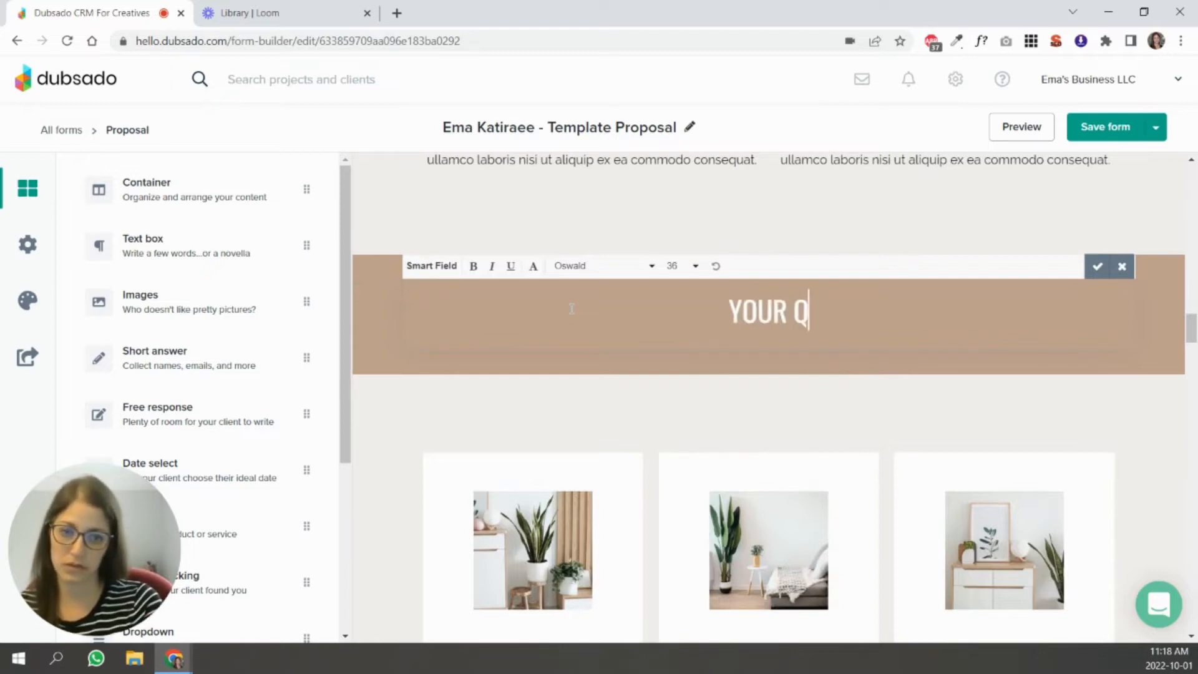
{"action": "type", "text": "TOM QU"}
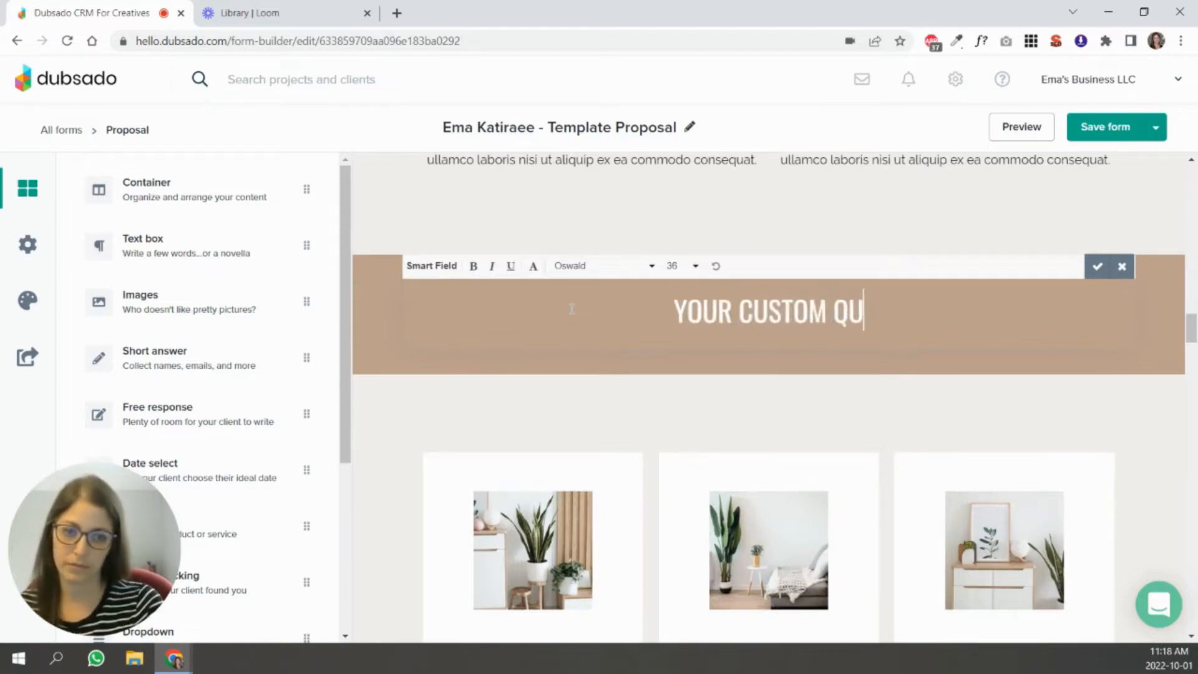
{"action": "type", "text": "OTE"}
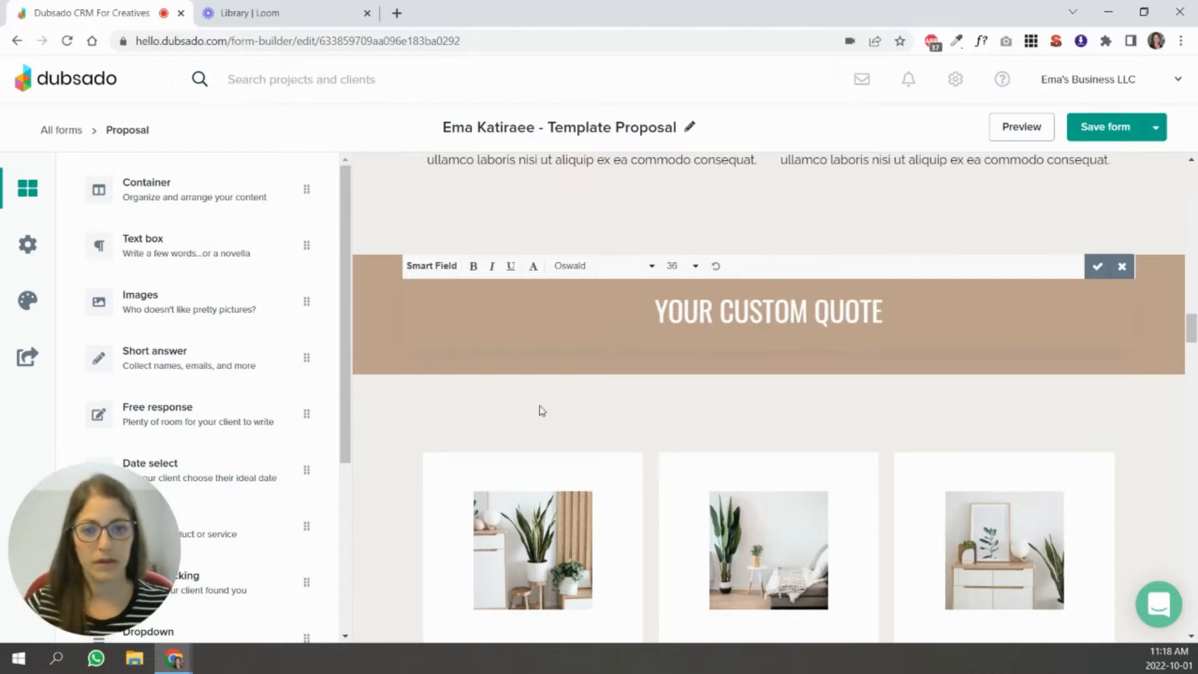
{"action": "left_click", "coordinate": [596, 402]}
Delete the Group Coaching and Mastermind Group containers below the custom quote banner.
{"action": "scroll", "coordinate": [862, 300], "scroll_direction": "down", "scroll_amount": 2}
{"action": "left_click", "coordinate": [841, 285]}
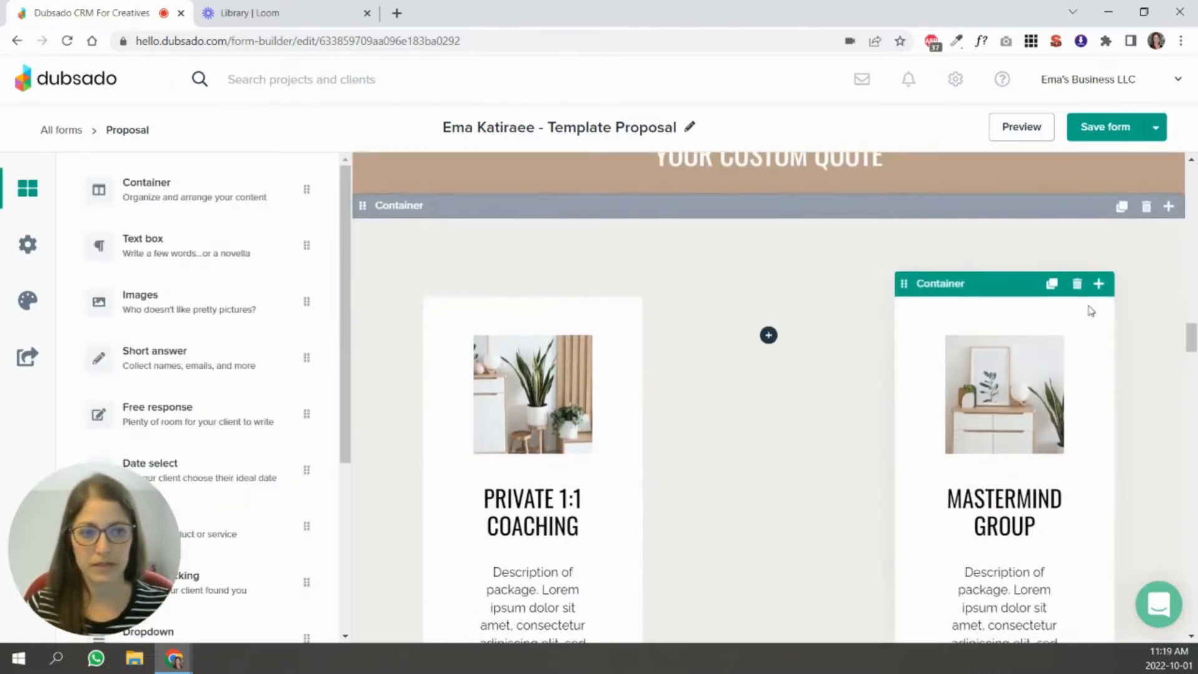
{"action": "left_click", "coordinate": [1077, 285]}
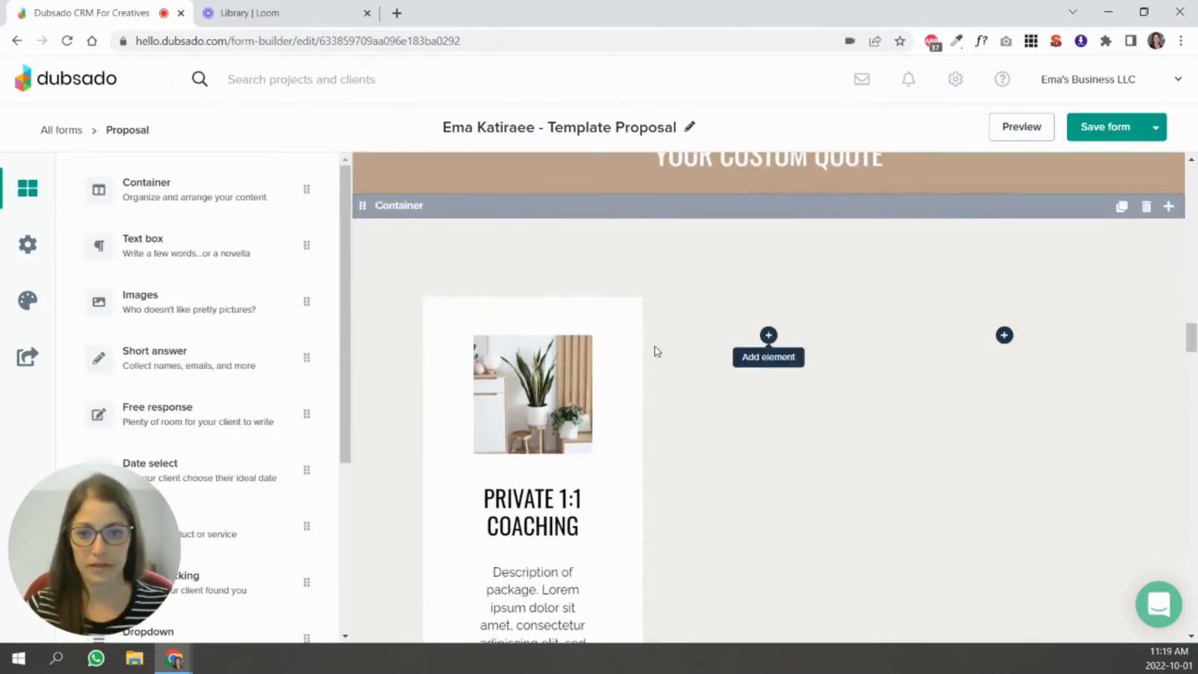
Set the outer container holding the Private 1:1 Coaching package to one column.
{"action": "left_click", "coordinate": [551, 243]}
{"action": "left_click", "coordinate": [82, 267]}
{"action": "scroll", "coordinate": [1040, 437], "scroll_direction": "down", "scroll_amount": 2}
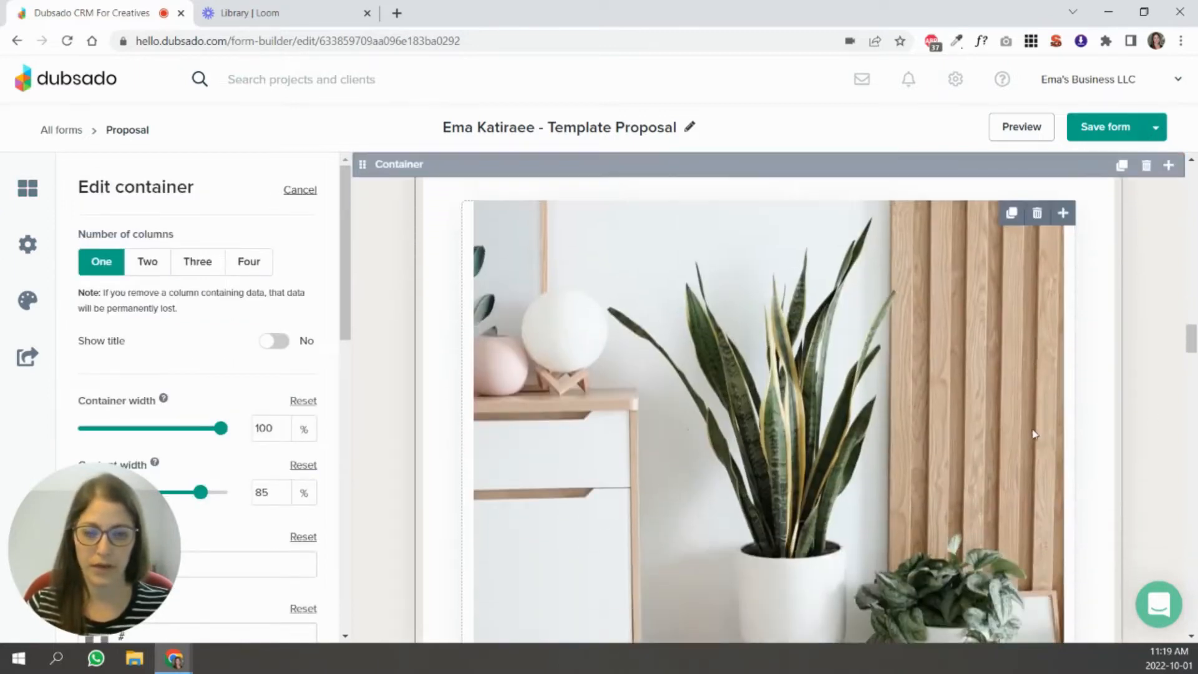
Delete the plant image and the Private 1:1 Coaching package from the white container, leaving the container in place.
{"action": "scroll", "coordinate": [1035, 433], "scroll_direction": "up", "scroll_amount": 2}
{"action": "left_click", "coordinate": [1036, 350]}
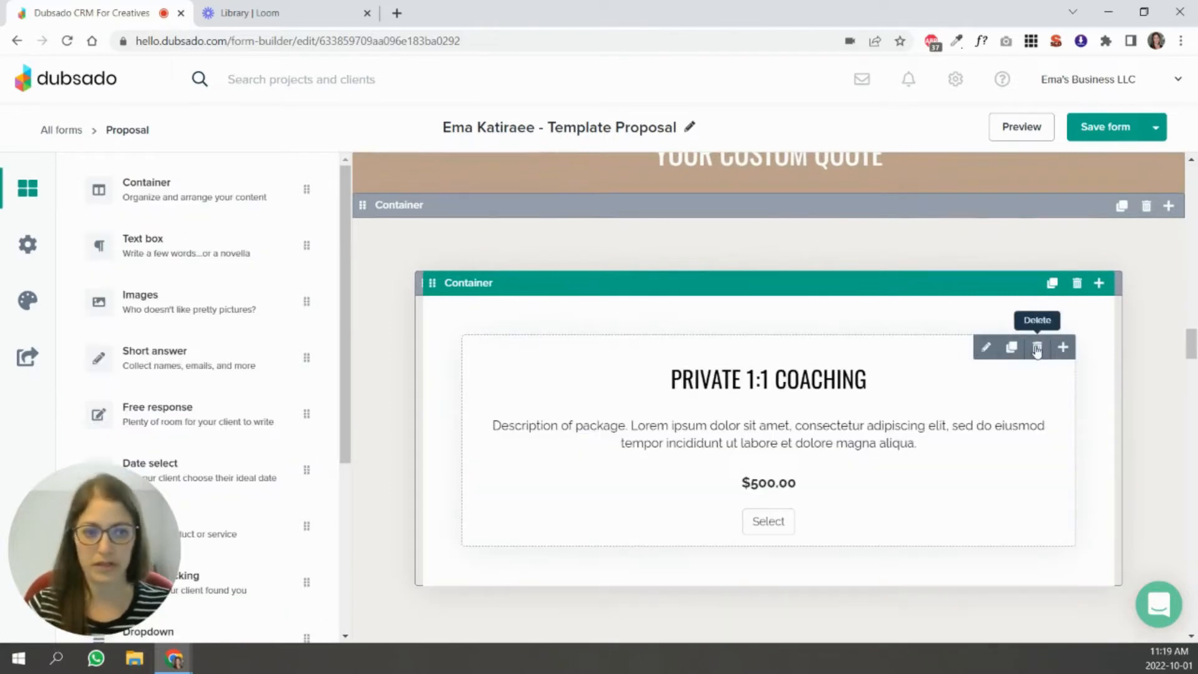
{"action": "left_click", "coordinate": [1037, 349]}
Add a text box to the white container and fill it with smart fields for client first name, quote date, package items, subtotal, 13% HST and total.
{"action": "left_click_drag", "start_coordinate": [88, 268], "coordinate": [785, 374]}
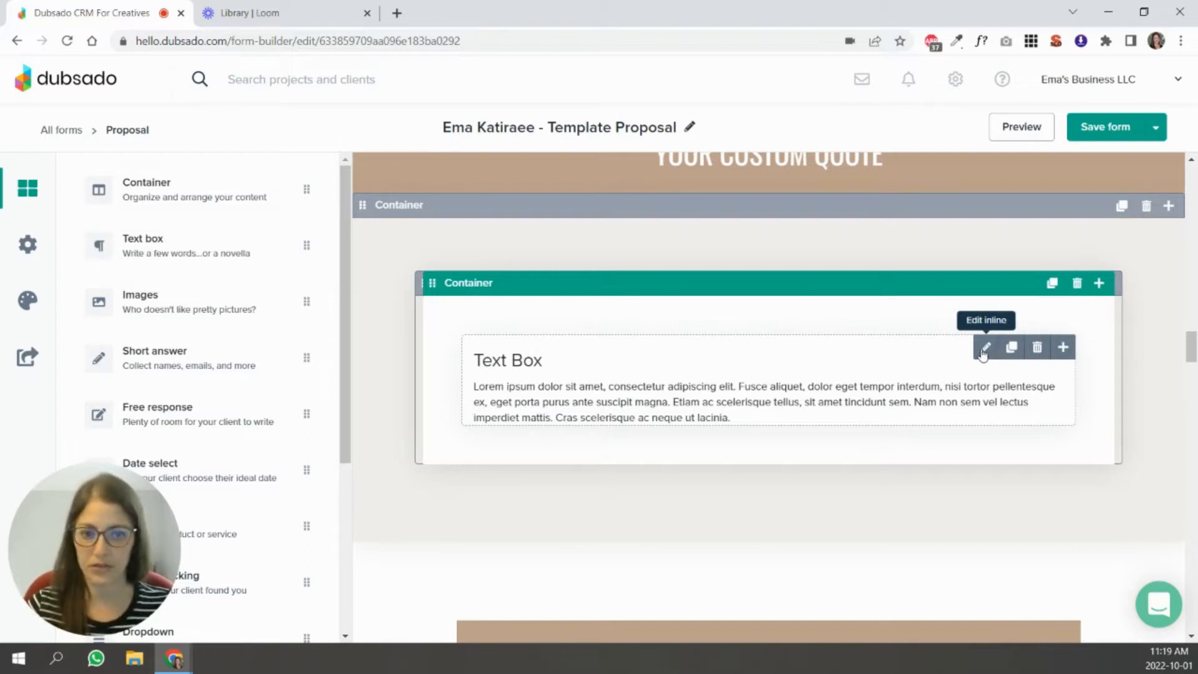
{"action": "left_click", "coordinate": [984, 348]}
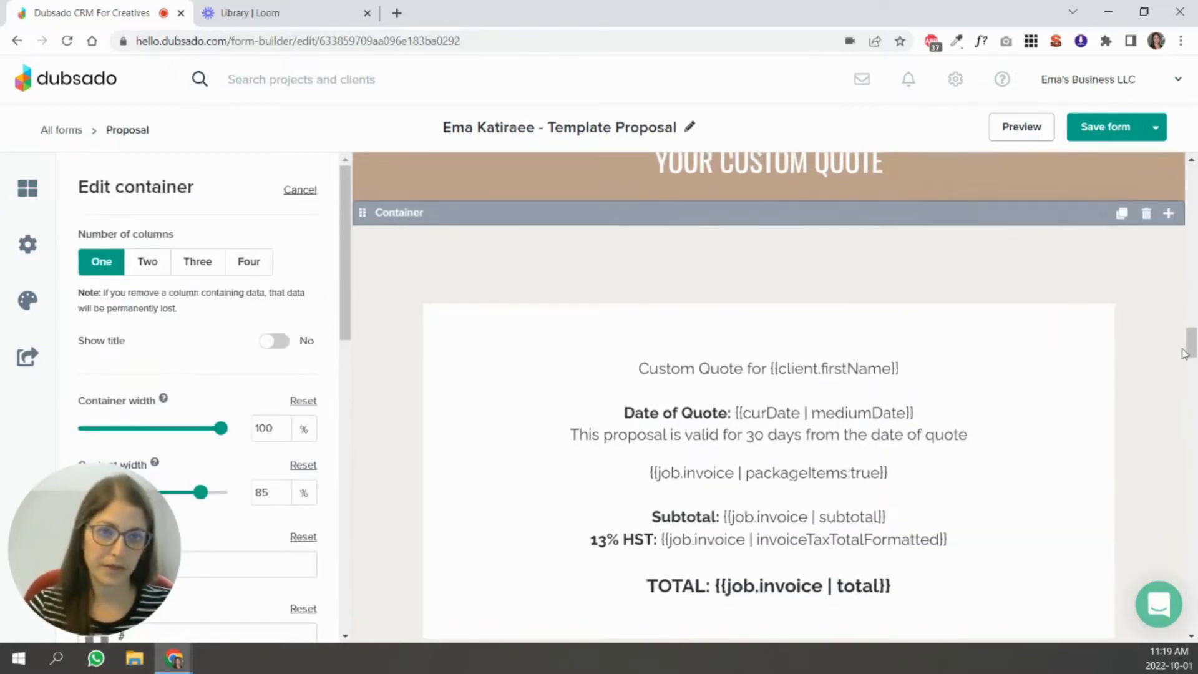
{"action": "scroll", "coordinate": [1184, 354], "scroll_direction": "up", "scroll_amount": 2}
{"action": "scroll", "coordinate": [1183, 354], "scroll_direction": "down", "scroll_amount": 2}
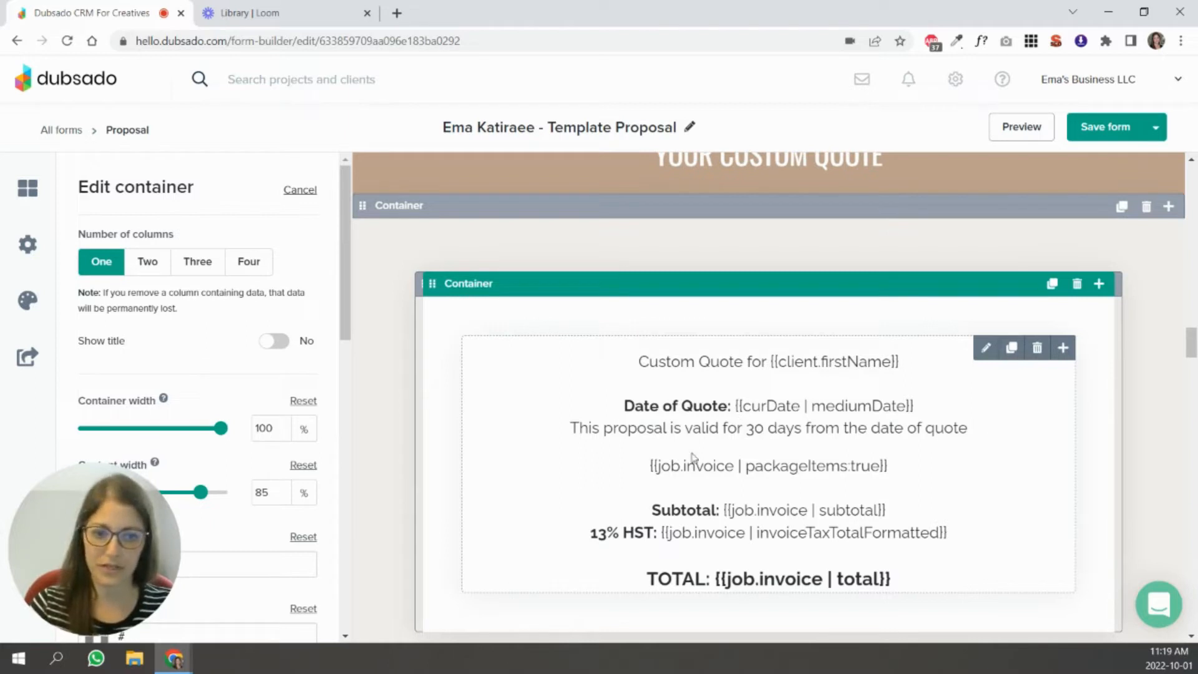
{"action": "left_click", "coordinate": [661, 475]}
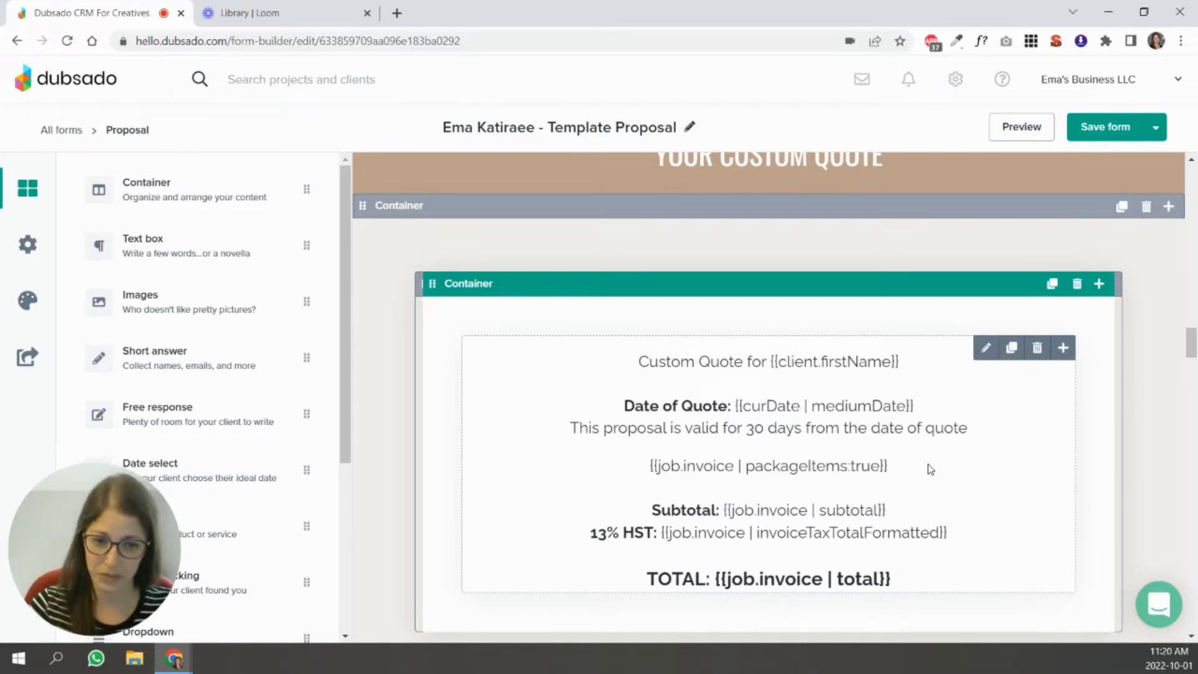
{"action": "left_click", "coordinate": [1164, 419]}
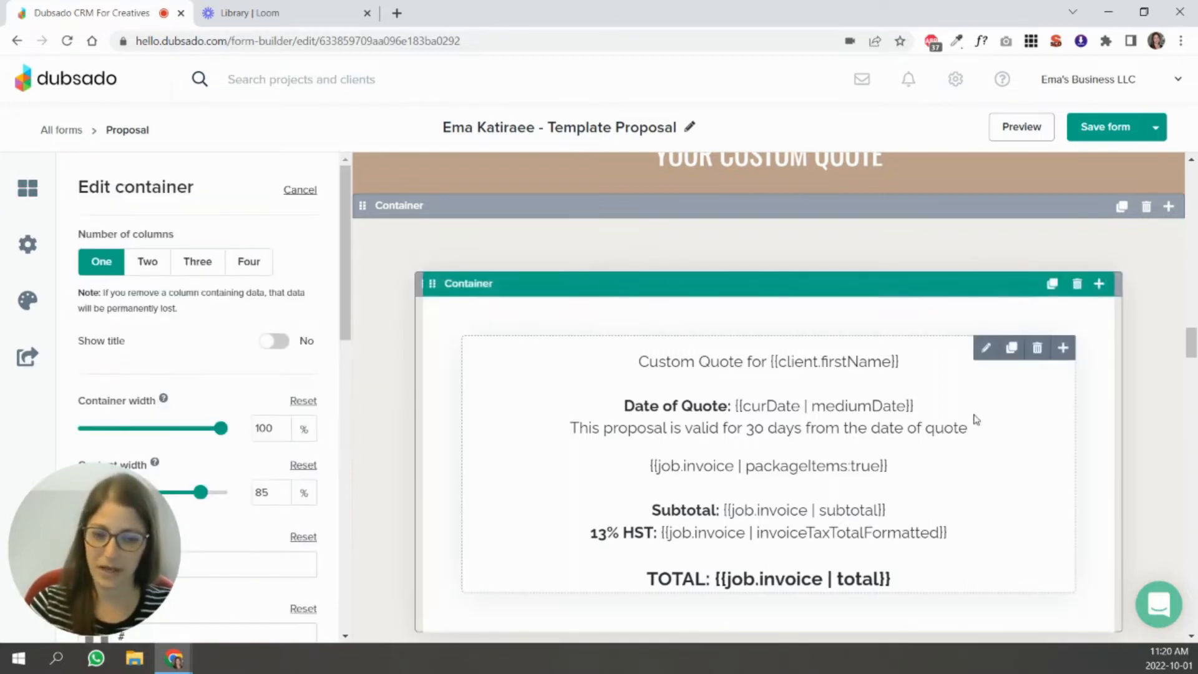
Delete the Add-Ons banner and the container with the three add-on packages.
{"action": "scroll", "coordinate": [1026, 439], "scroll_direction": "down", "scroll_amount": 5}
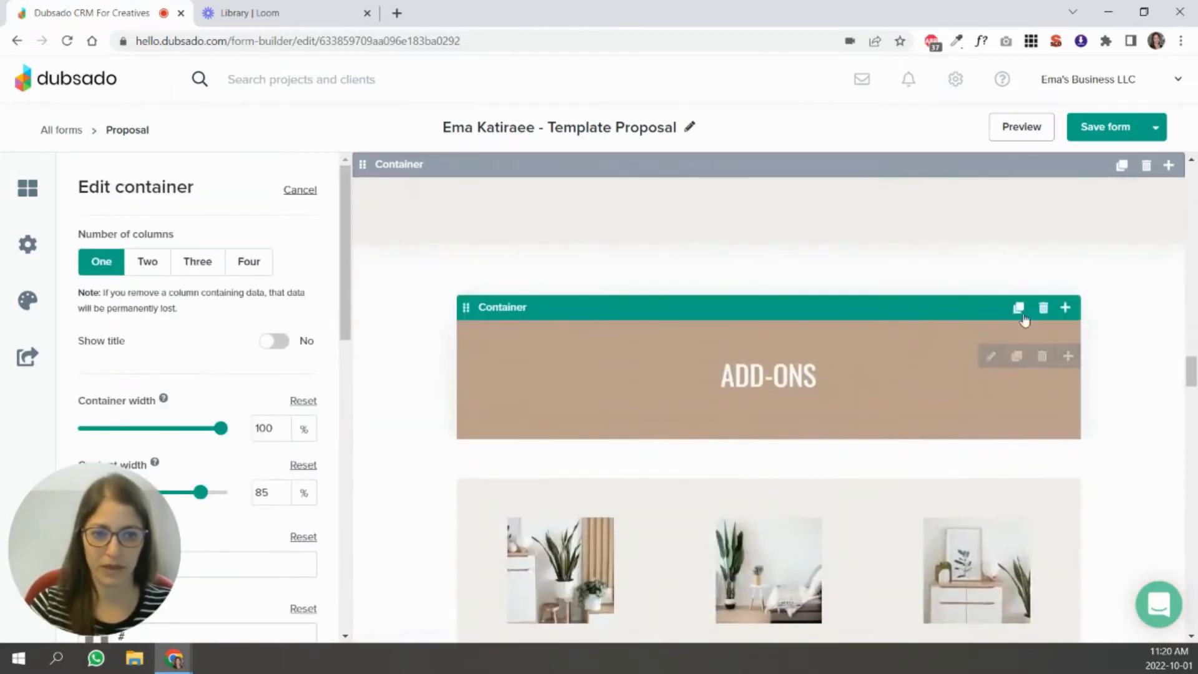
{"action": "left_click", "coordinate": [1042, 308]}
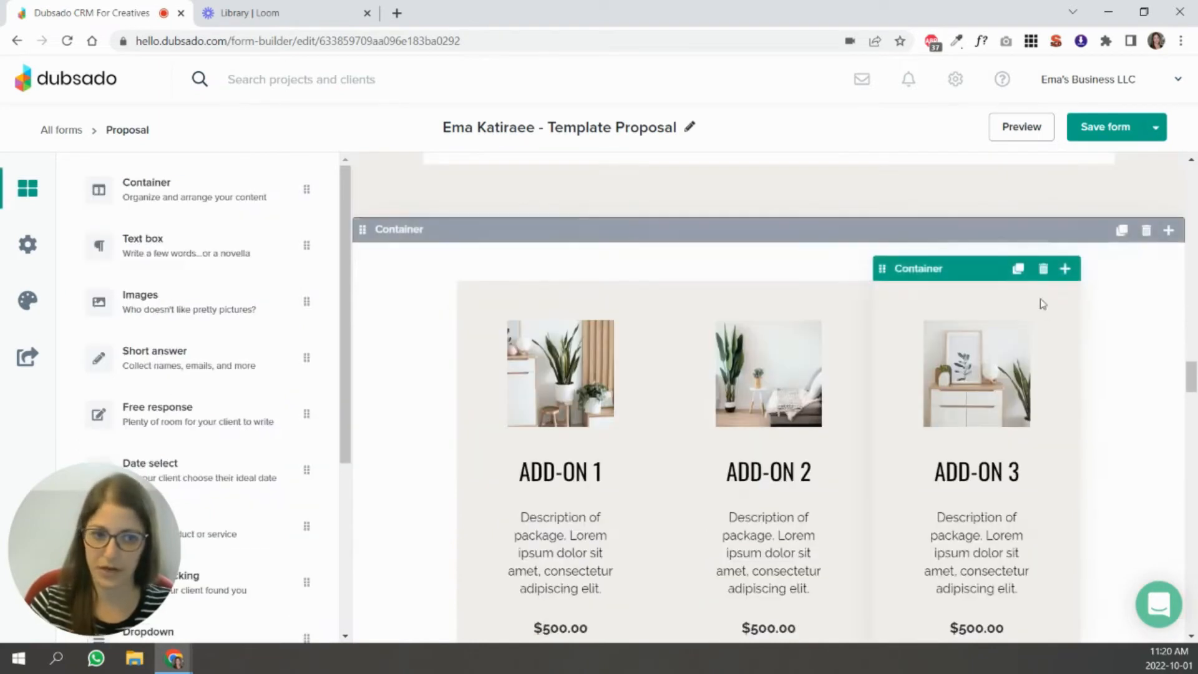
{"action": "left_click", "coordinate": [1146, 230]}
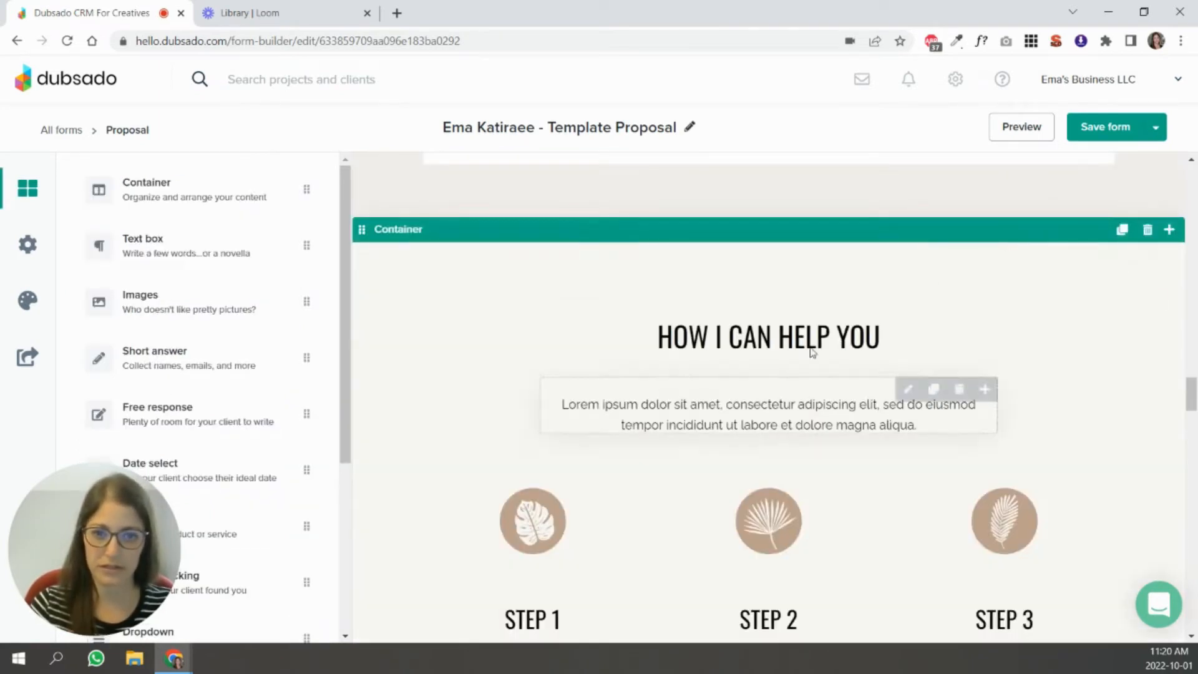
Set the background color of the "How I Can Help You" container to #ffffff.
{"action": "left_click", "coordinate": [1078, 297]}
{"action": "scroll", "coordinate": [216, 368], "scroll_direction": "down", "scroll_amount": 3}
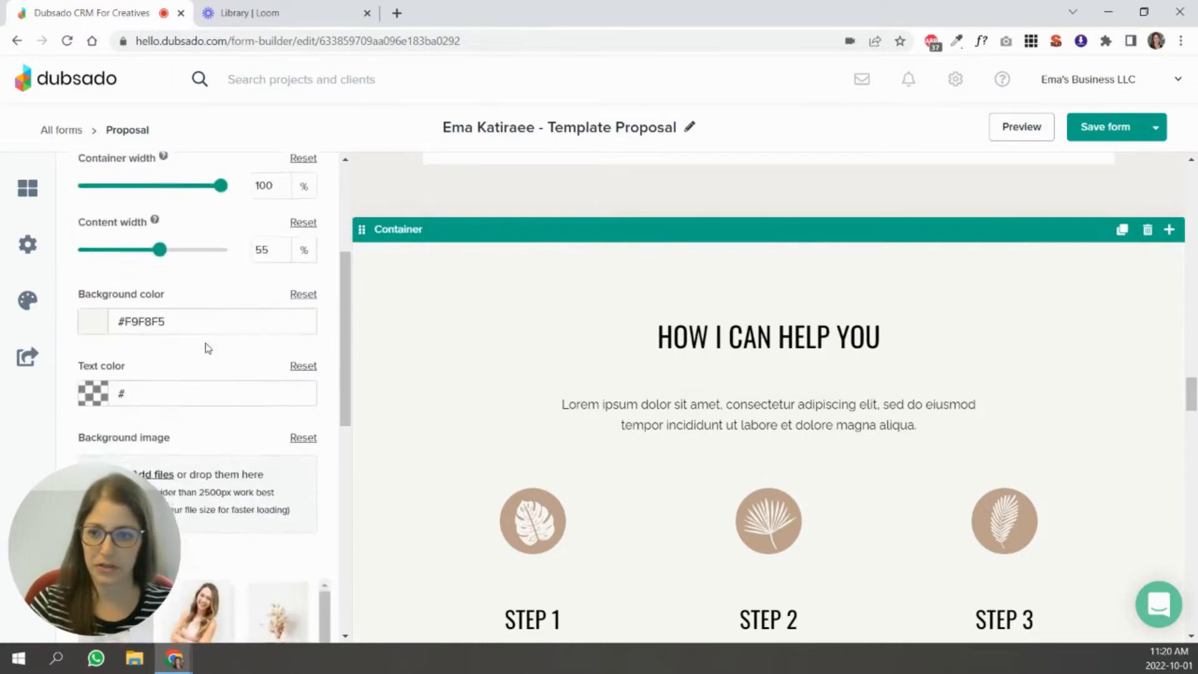
{"action": "scroll", "coordinate": [208, 348], "scroll_direction": "down", "scroll_amount": 3}
{"action": "left_click", "coordinate": [182, 181]}
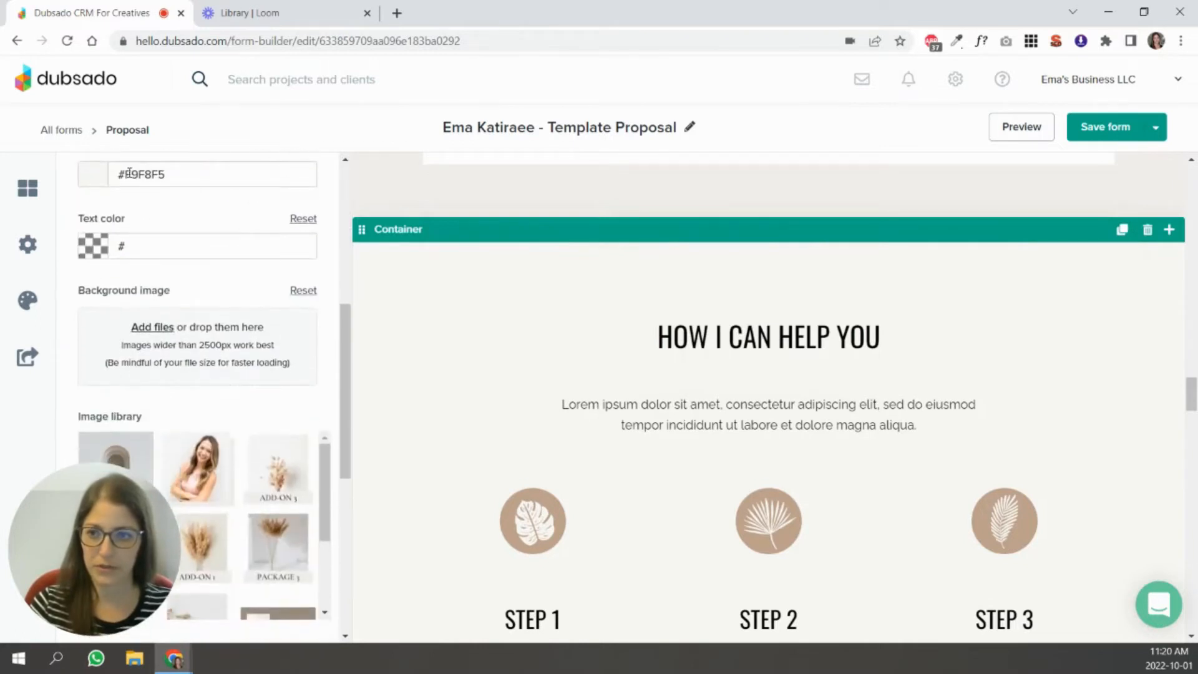
{"action": "left_click", "coordinate": [182, 175]}
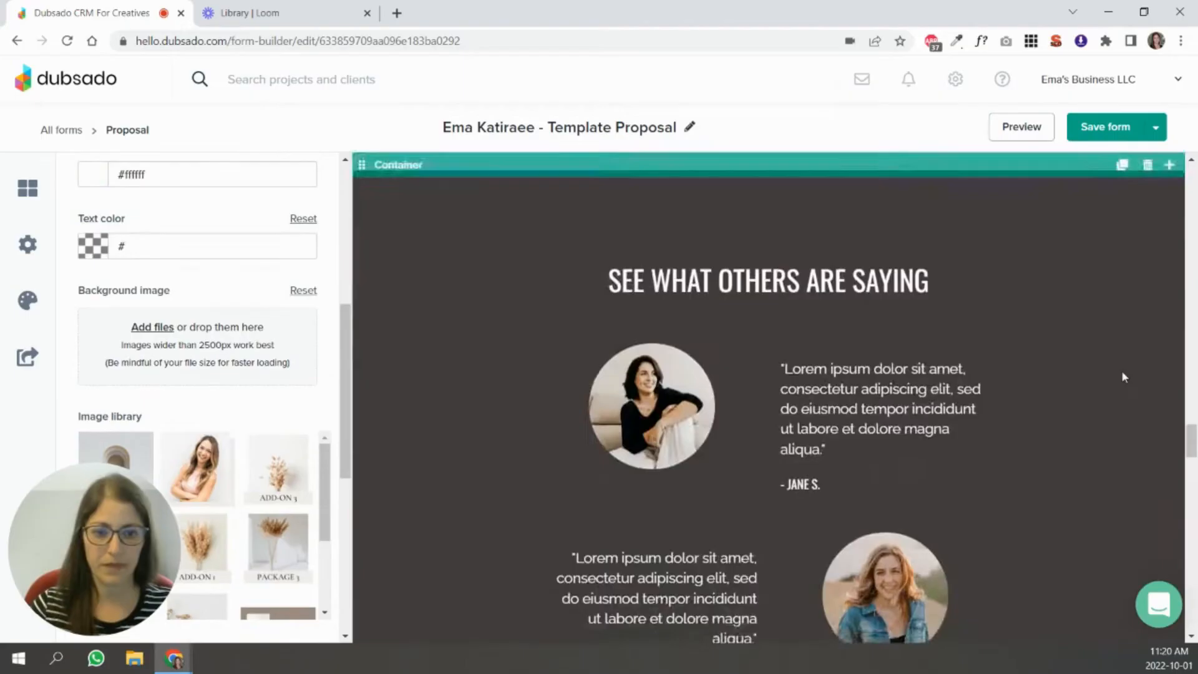
Look over the remaining proposal sections and save the form.
{"action": "scroll", "coordinate": [1146, 441], "scroll_direction": "down", "scroll_amount": 20}
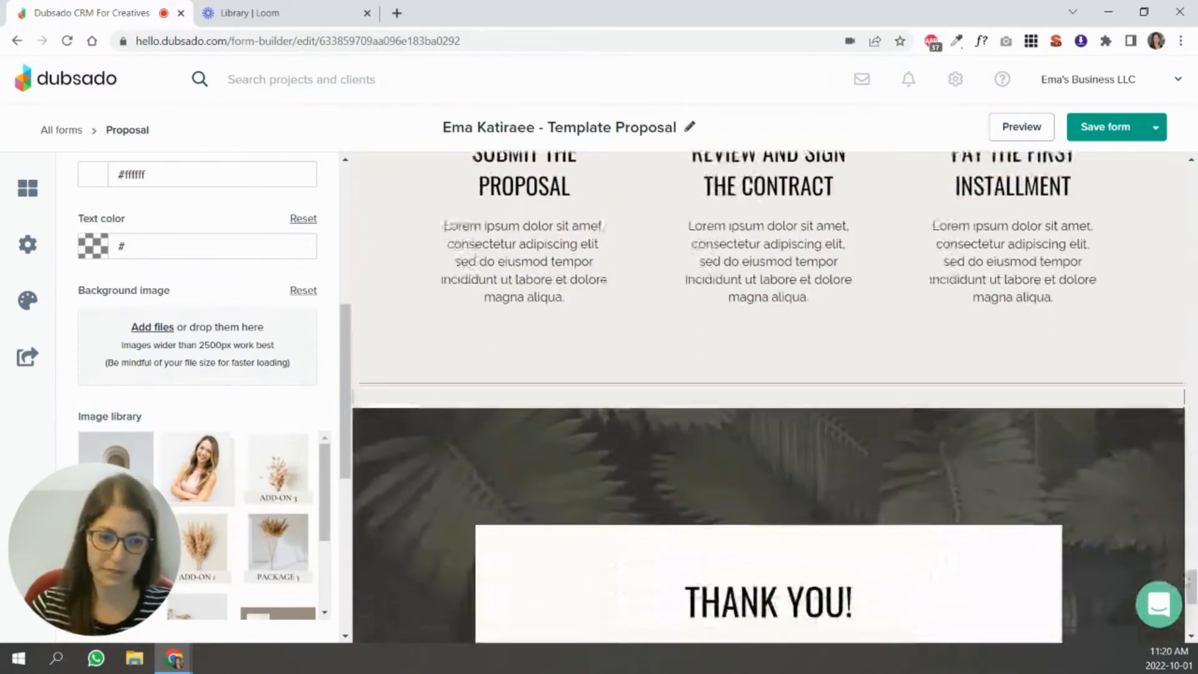
{"action": "left_click_drag", "start_coordinate": [1192, 587], "coordinate": [1192, 359]}
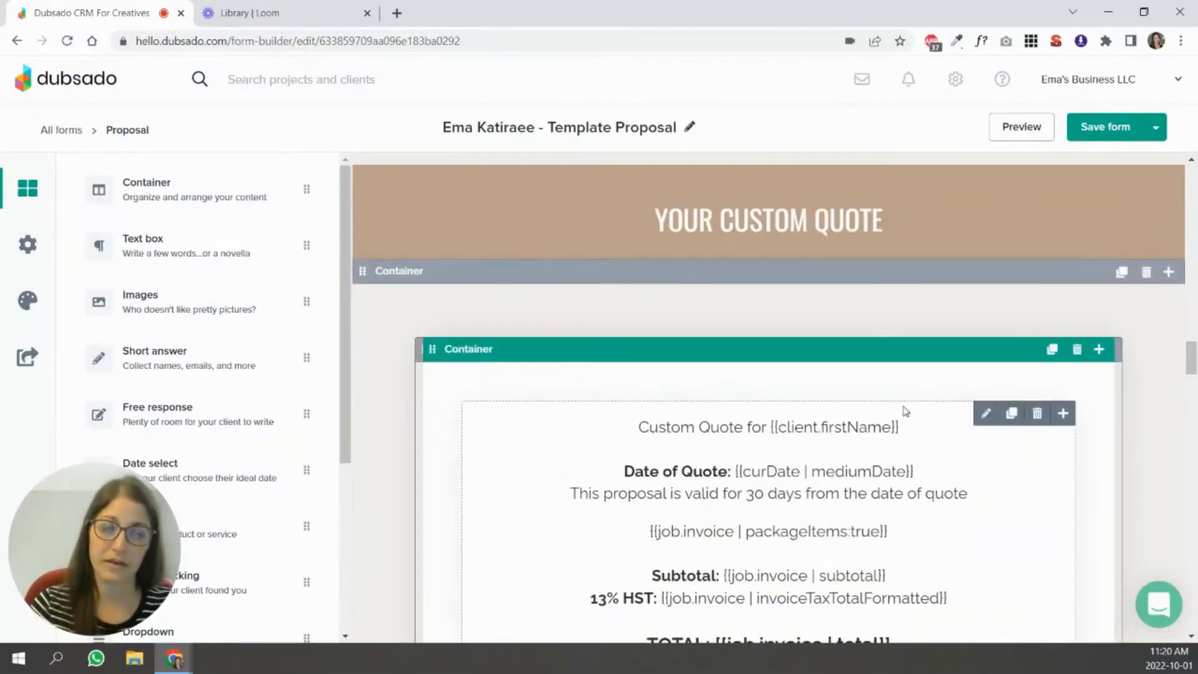
{"action": "left_click", "coordinate": [1105, 128]}
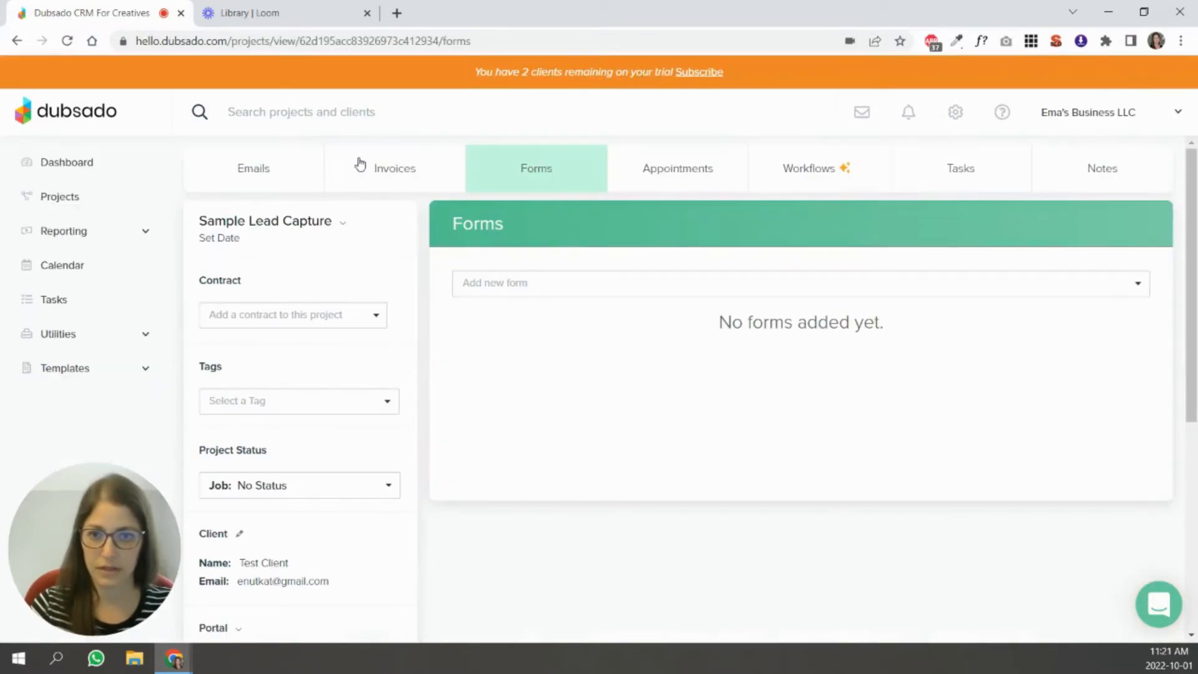
Open the invoices of the Sample Lead Capture project and add a new invoice.
{"action": "left_click", "coordinate": [361, 165]}
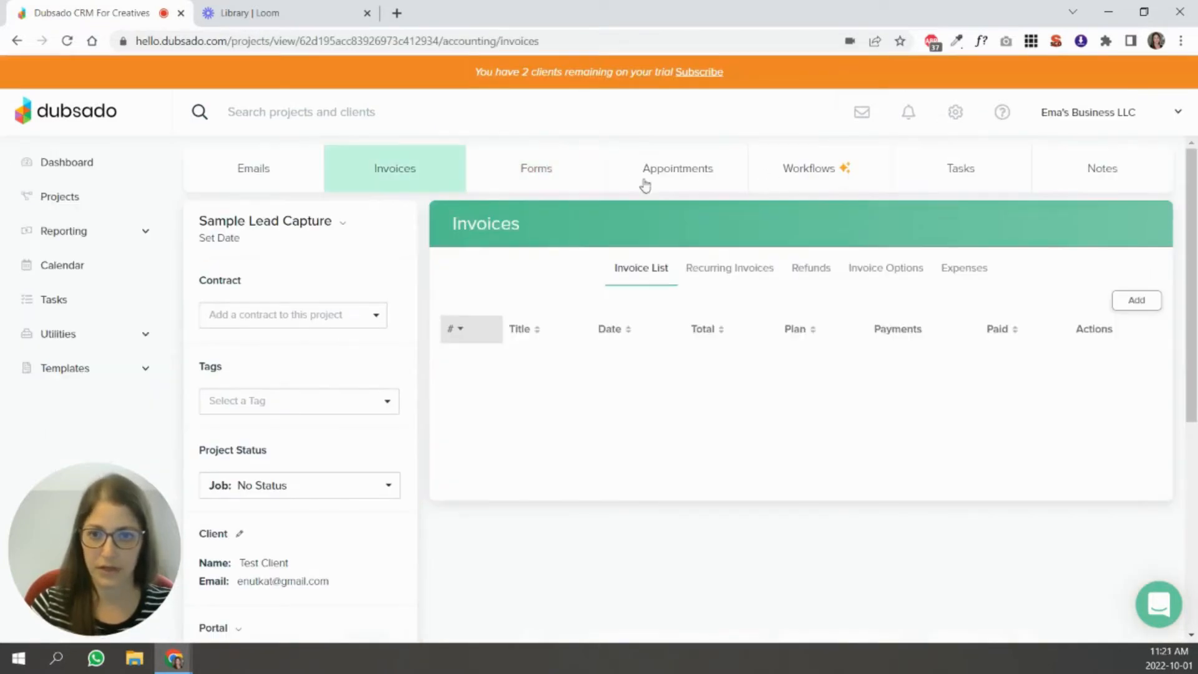
{"action": "left_click", "coordinate": [524, 180]}
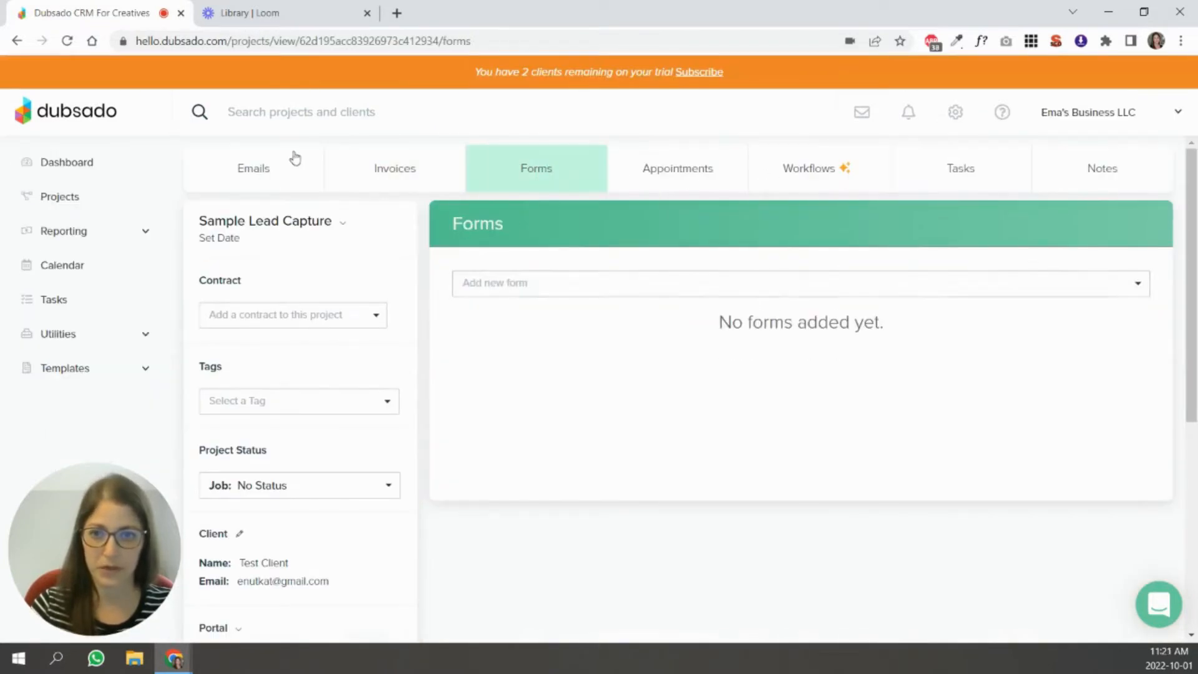
{"action": "left_click", "coordinate": [383, 171]}
{"action": "left_click", "coordinate": [1141, 304]}
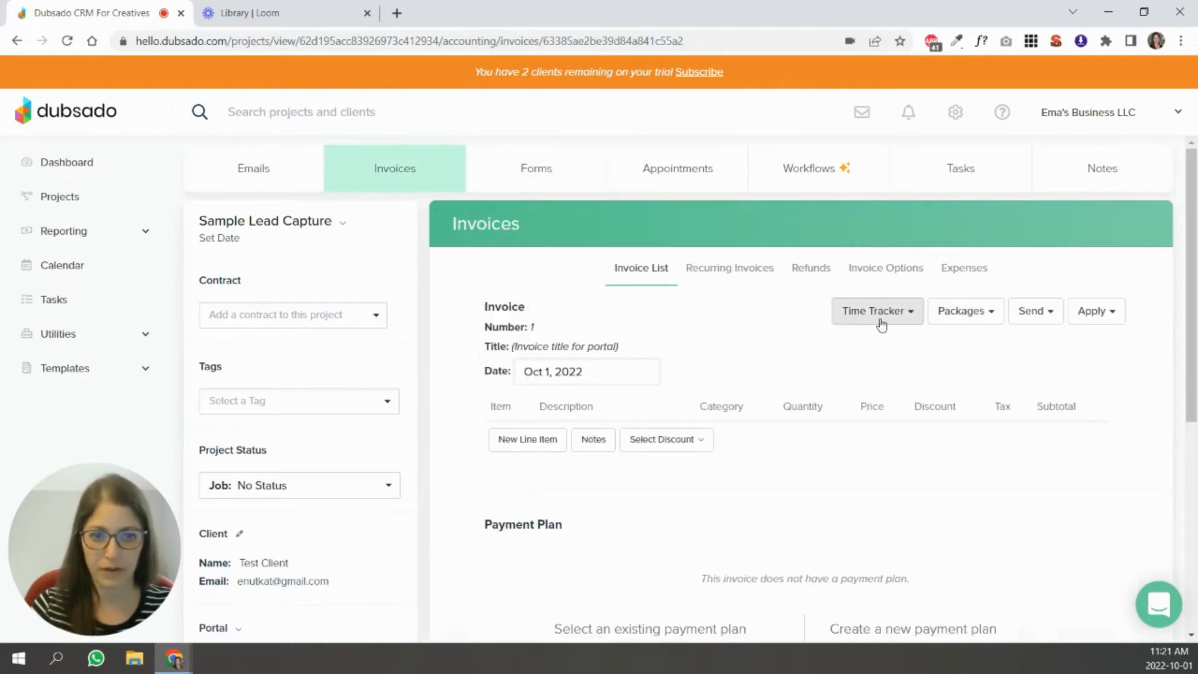
Add Sample Package 1 and Sample Add-On Package 2 to the invoice.
{"action": "left_click", "coordinate": [961, 311]}
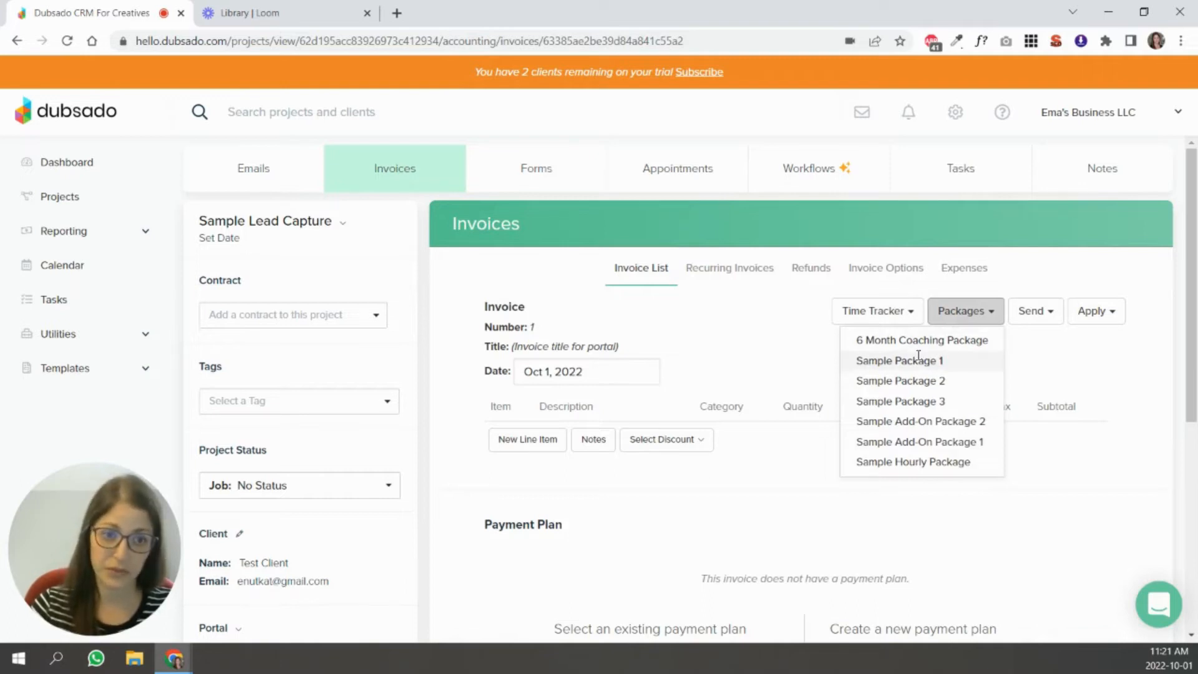
{"action": "left_click", "coordinate": [920, 362]}
{"action": "left_click", "coordinate": [961, 312]}
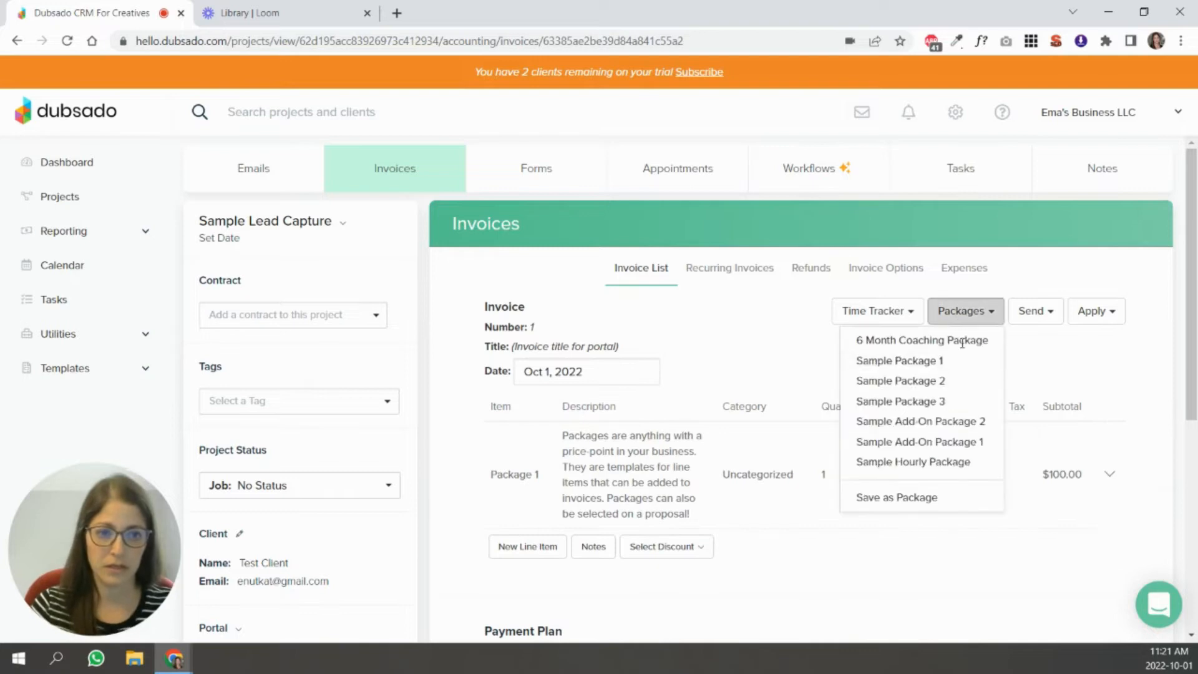
{"action": "left_click", "coordinate": [921, 422]}
Open the invoice's Package 1 line item for editing, review its editable fields and close the editor.
{"action": "scroll", "coordinate": [974, 406], "scroll_direction": "down", "scroll_amount": 1}
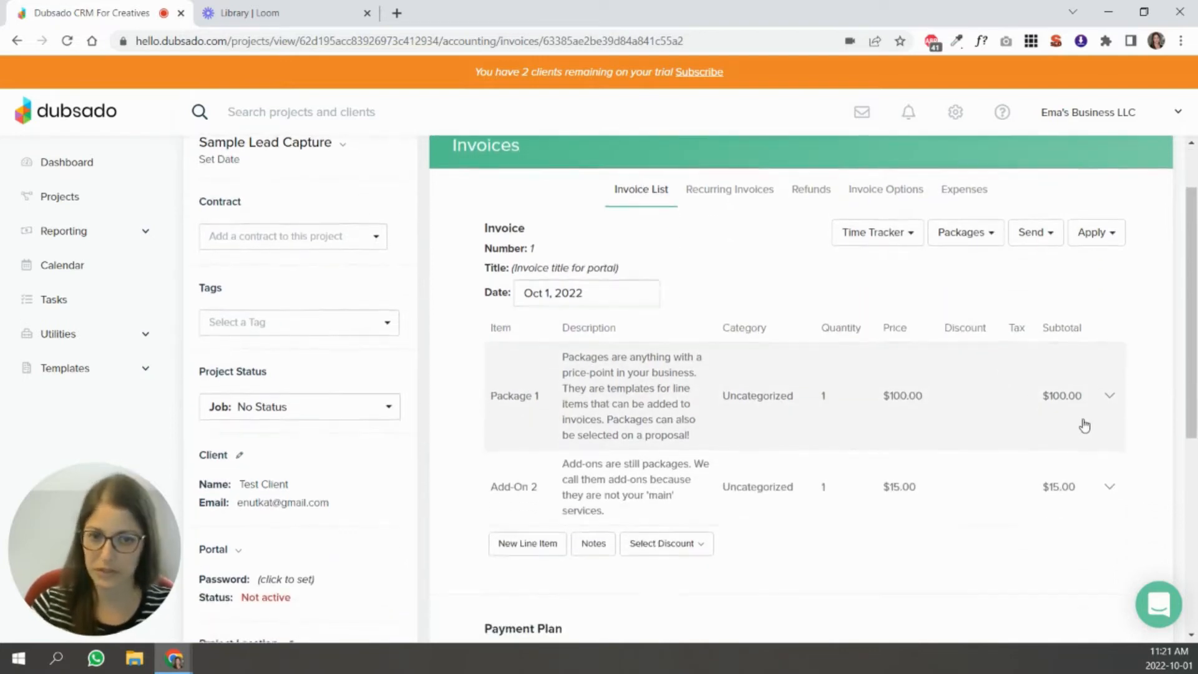
{"action": "scroll", "coordinate": [1085, 418], "scroll_direction": "down", "scroll_amount": 1}
{"action": "left_click", "coordinate": [1109, 319]}
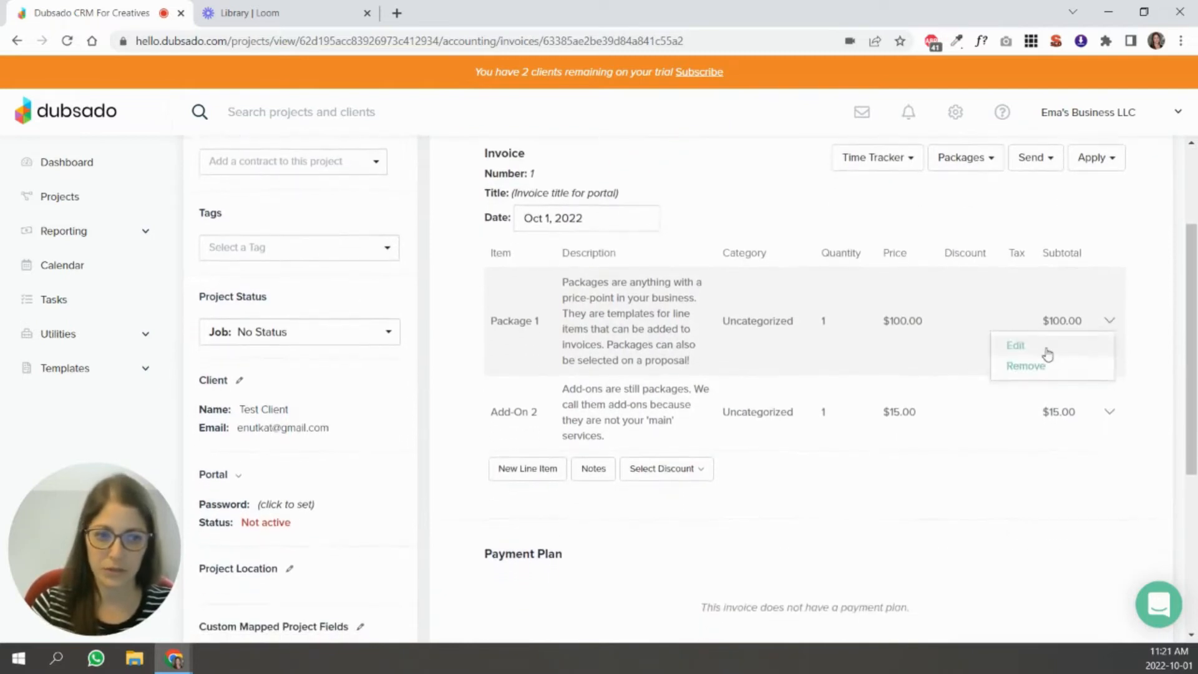
{"action": "left_click", "coordinate": [1018, 343]}
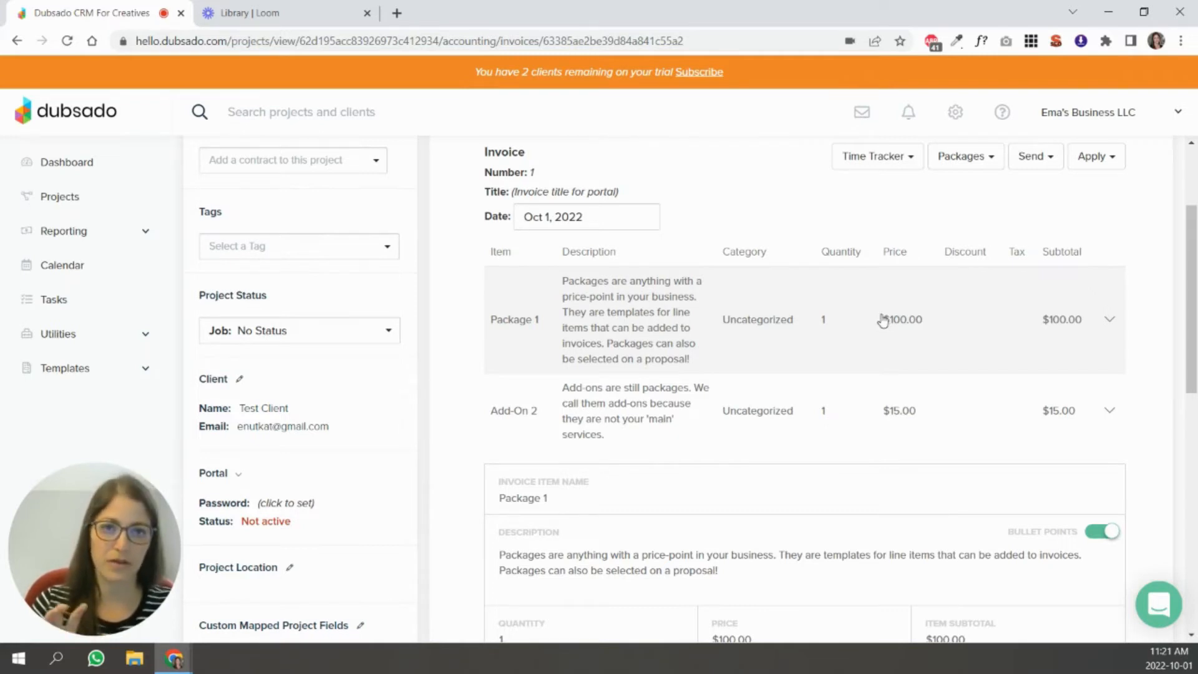
{"action": "scroll", "coordinate": [882, 321], "scroll_direction": "down", "scroll_amount": 1}
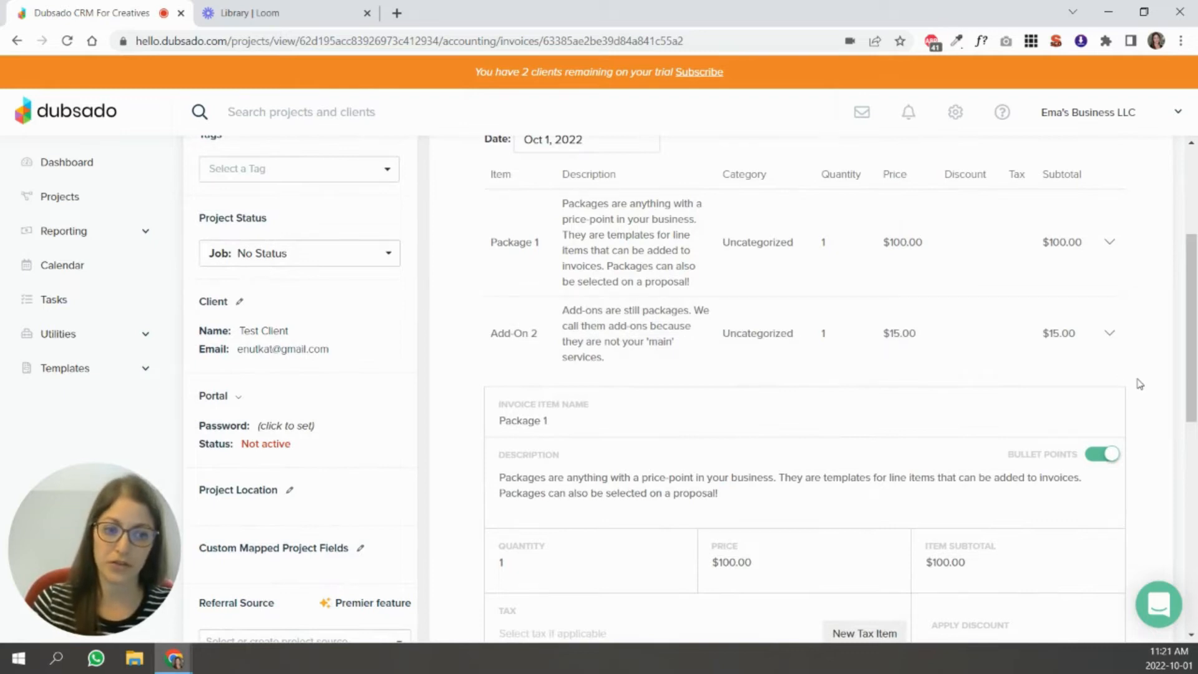
{"action": "scroll", "coordinate": [1110, 437], "scroll_direction": "down", "scroll_amount": 2}
{"action": "left_click", "coordinate": [1046, 582]}
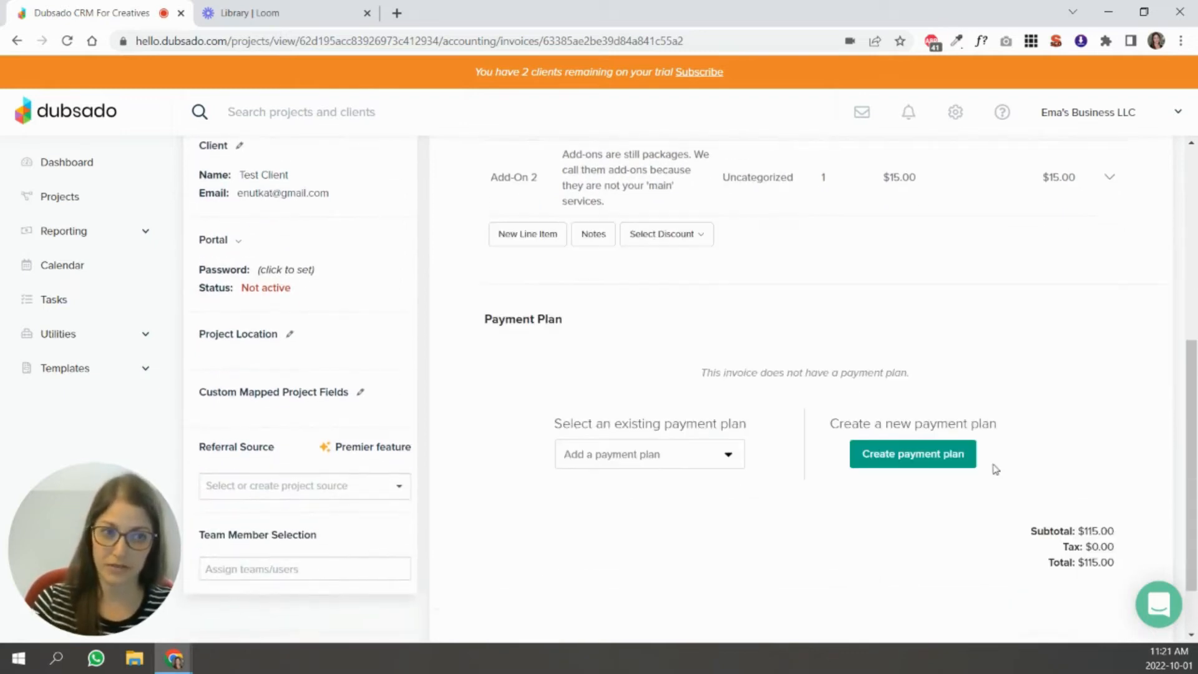
Add the Template Proposal form to the Sample Lead Capture project.
{"action": "scroll", "coordinate": [941, 394], "scroll_direction": "up", "scroll_amount": 6}
{"action": "left_click", "coordinate": [527, 167]}
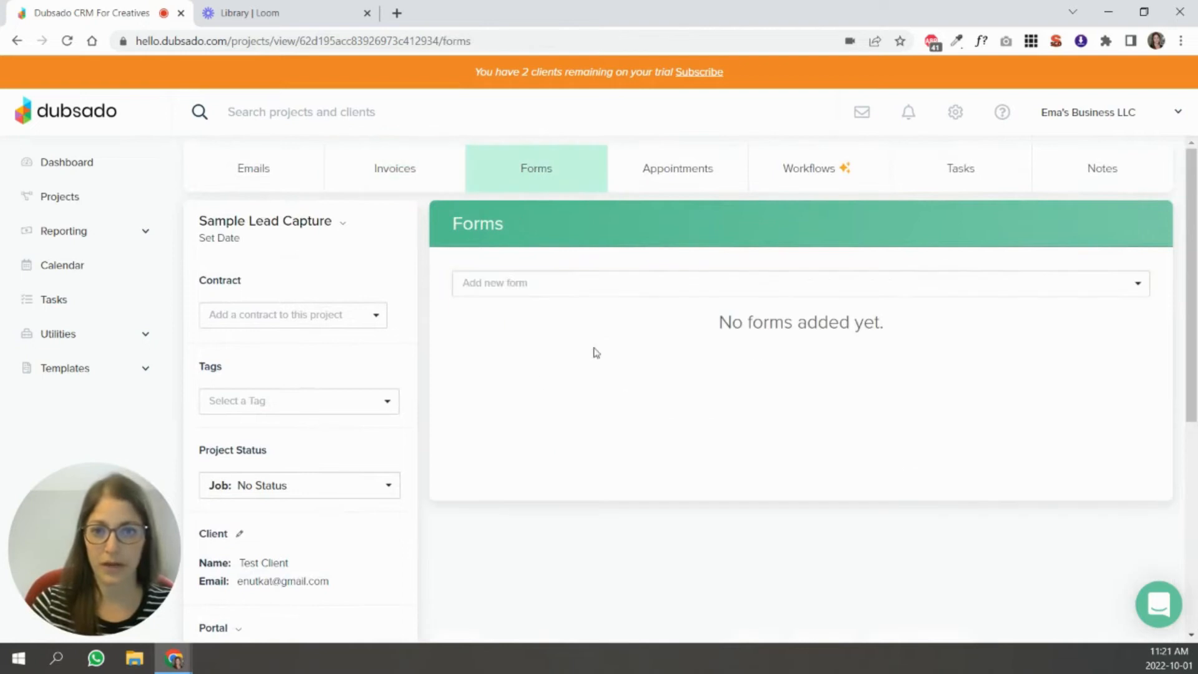
{"action": "left_click", "coordinate": [584, 291]}
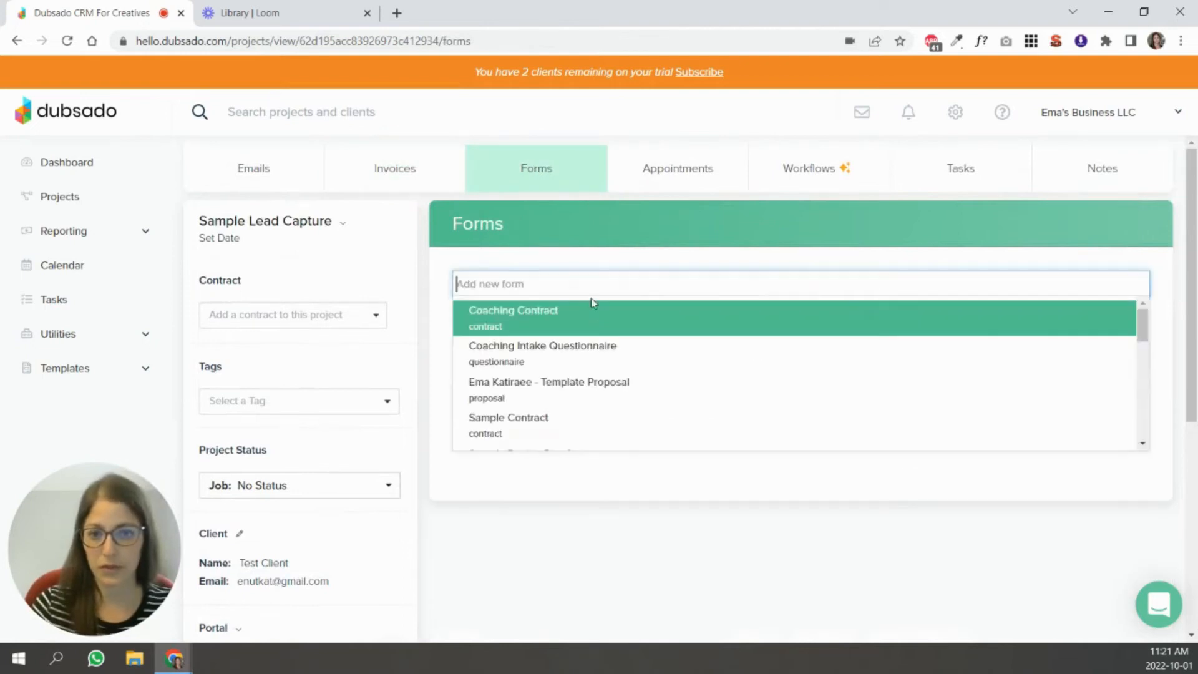
{"action": "left_click", "coordinate": [607, 387]}
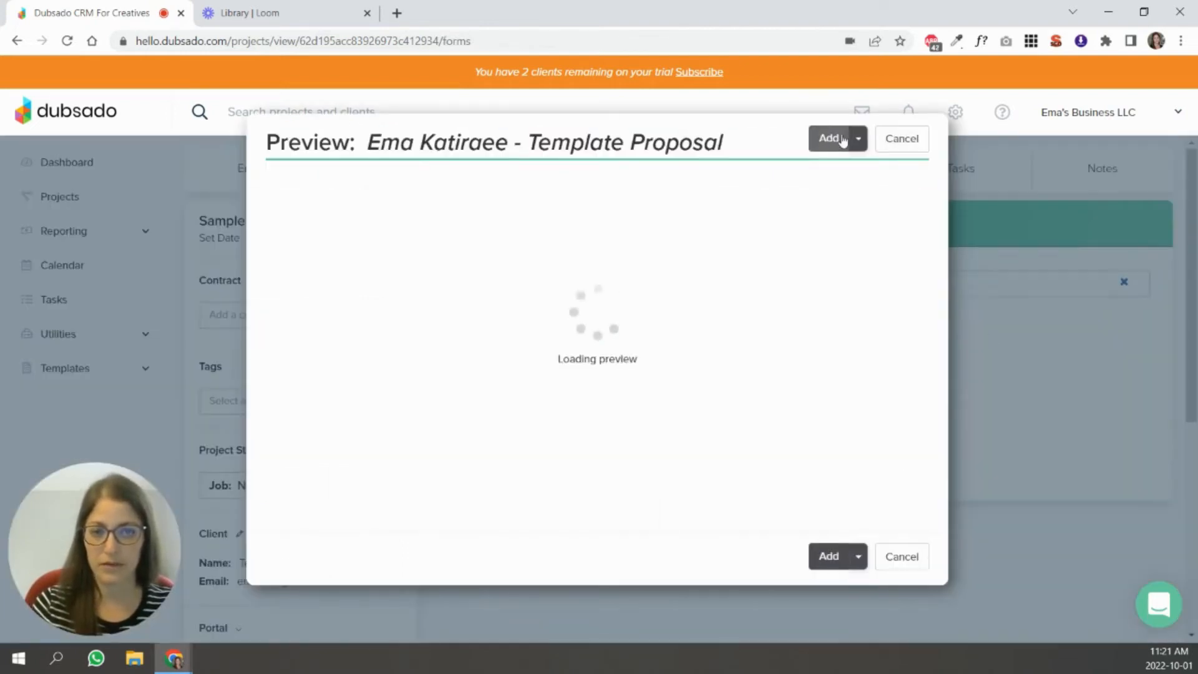
{"action": "left_click", "coordinate": [825, 107]}
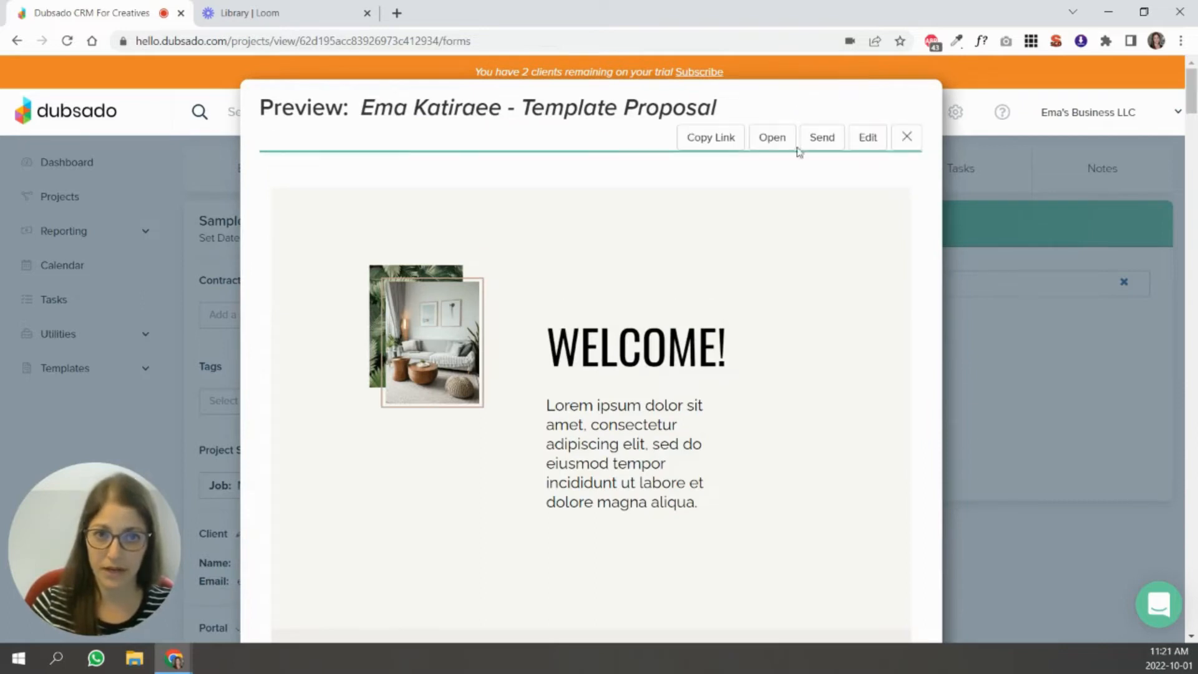
Open the client view of the proposal, examine its custom quote section, and close both the view and the preview.
{"action": "left_click", "coordinate": [772, 139]}
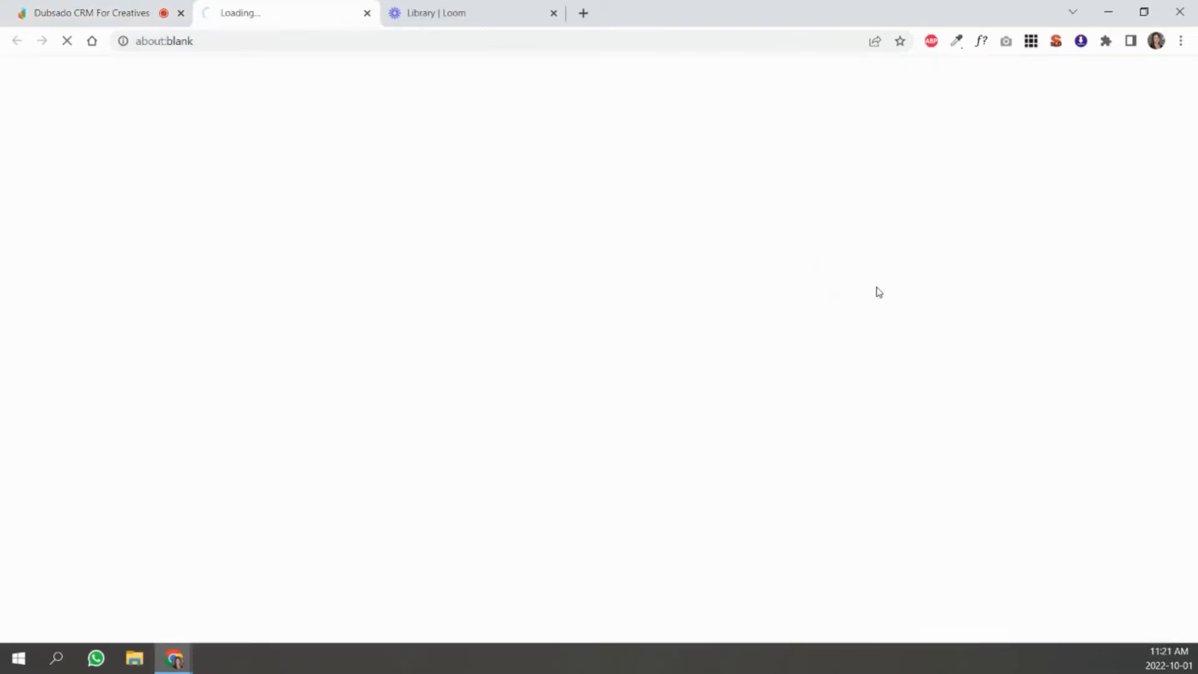
{"action": "scroll", "coordinate": [776, 273], "scroll_direction": "down", "scroll_amount": 8}
{"action": "scroll", "coordinate": [776, 273], "scroll_direction": "down", "scroll_amount": 20}
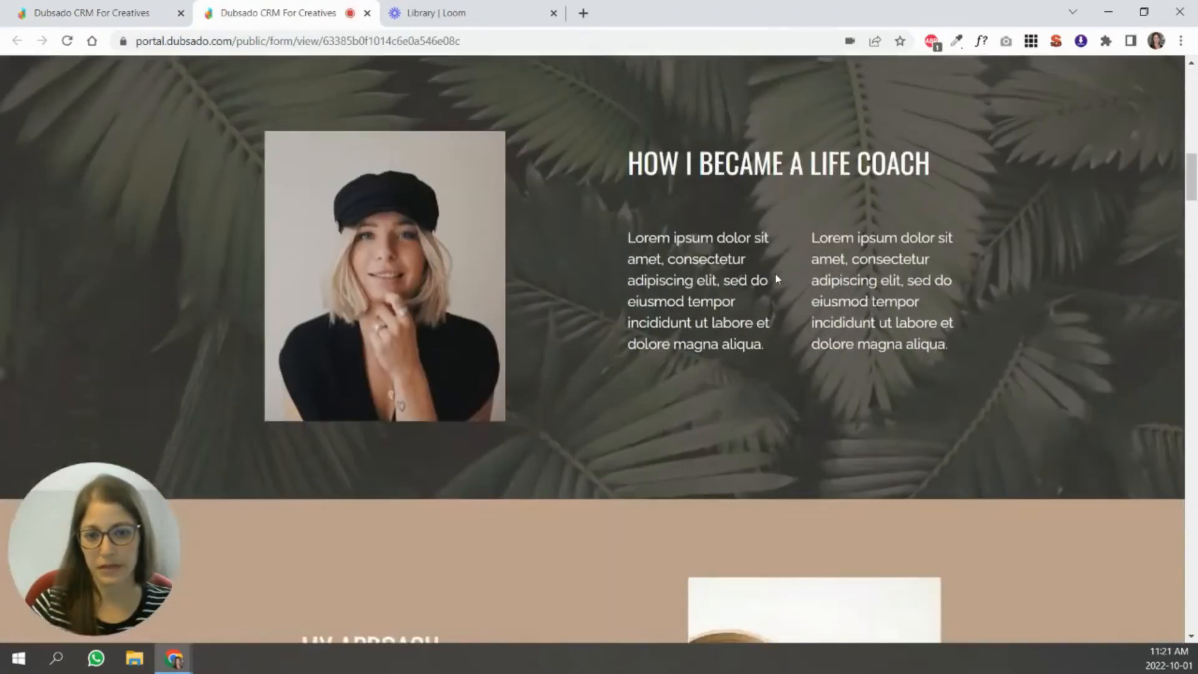
{"action": "scroll", "coordinate": [777, 277], "scroll_direction": "down", "scroll_amount": 9}
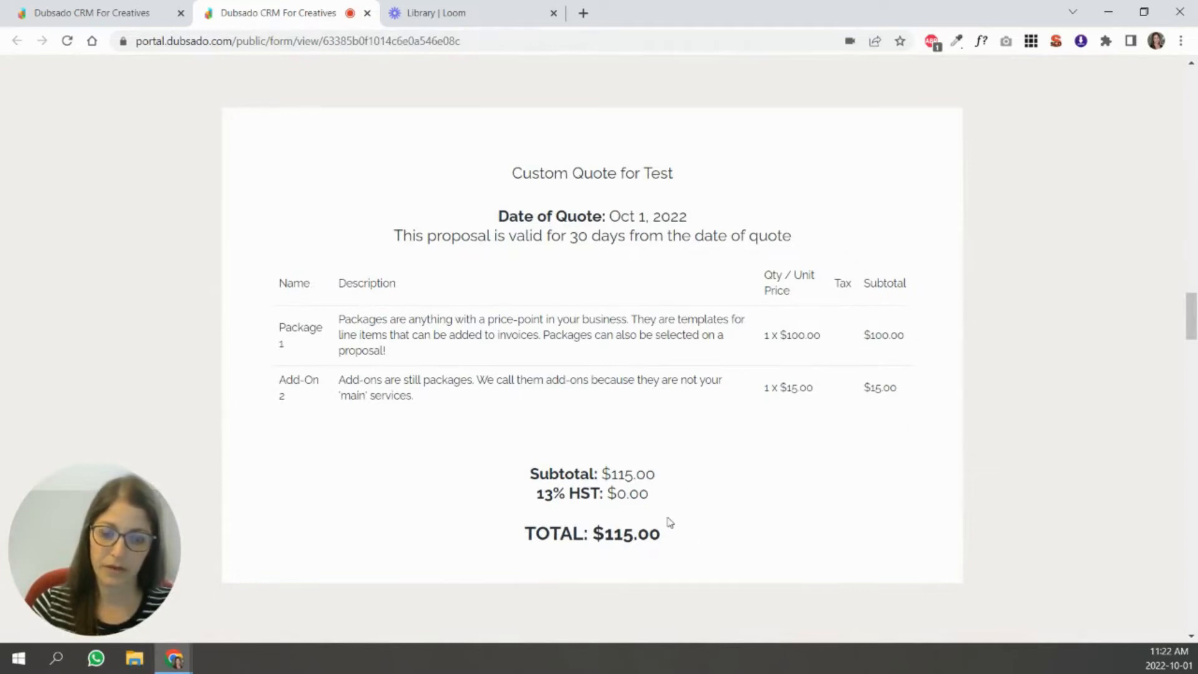
{"action": "scroll", "coordinate": [742, 444], "scroll_direction": "up", "scroll_amount": 1}
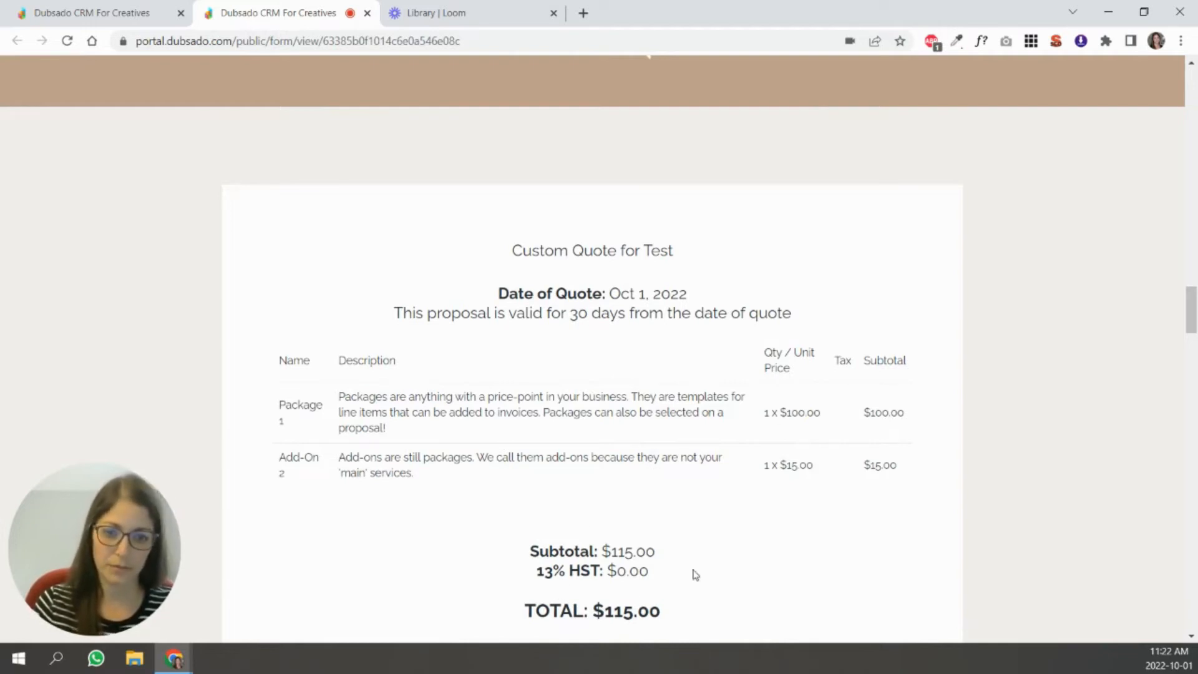
{"action": "scroll", "coordinate": [627, 561], "scroll_direction": "down", "scroll_amount": 3}
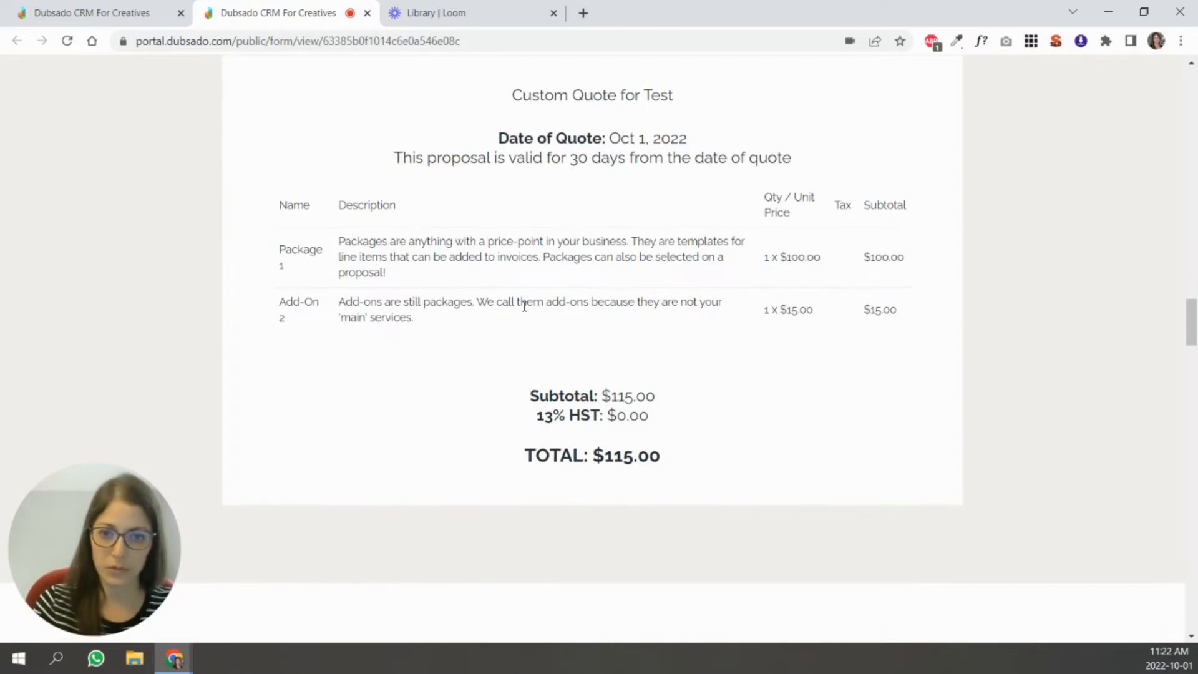
{"action": "scroll", "coordinate": [524, 308], "scroll_direction": "up", "scroll_amount": 20}
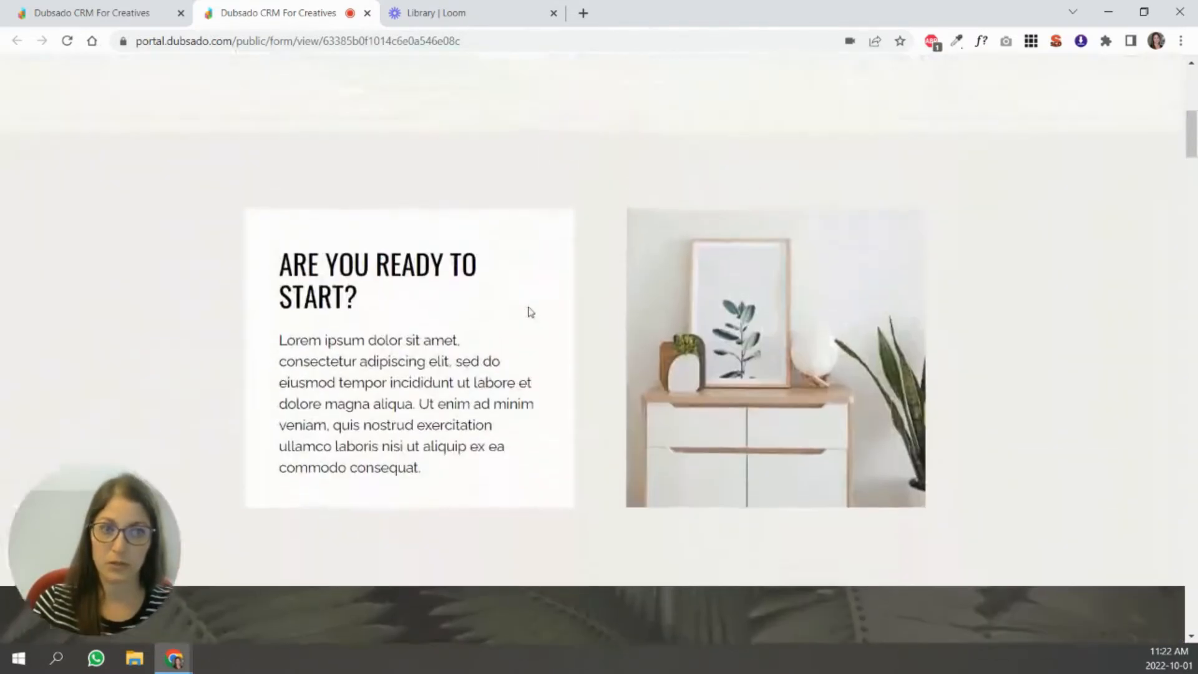
{"action": "scroll", "coordinate": [529, 312], "scroll_direction": "up", "scroll_amount": 6}
{"action": "left_click", "coordinate": [366, 12]}
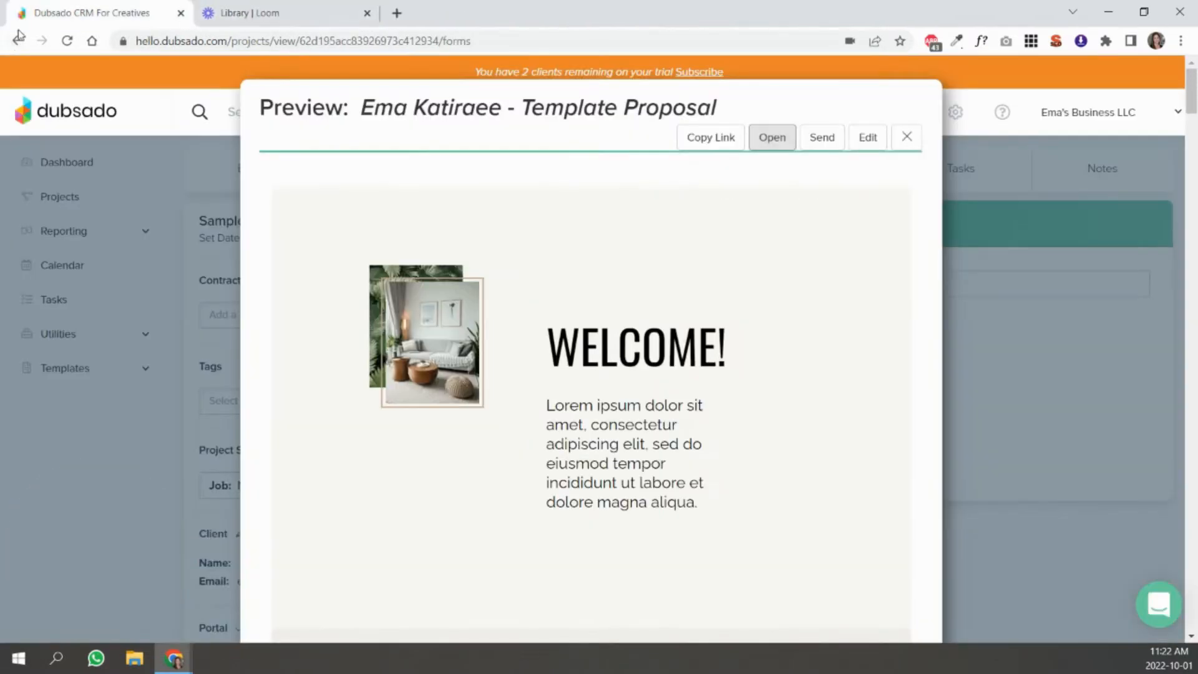
{"action": "left_click", "coordinate": [906, 136]}
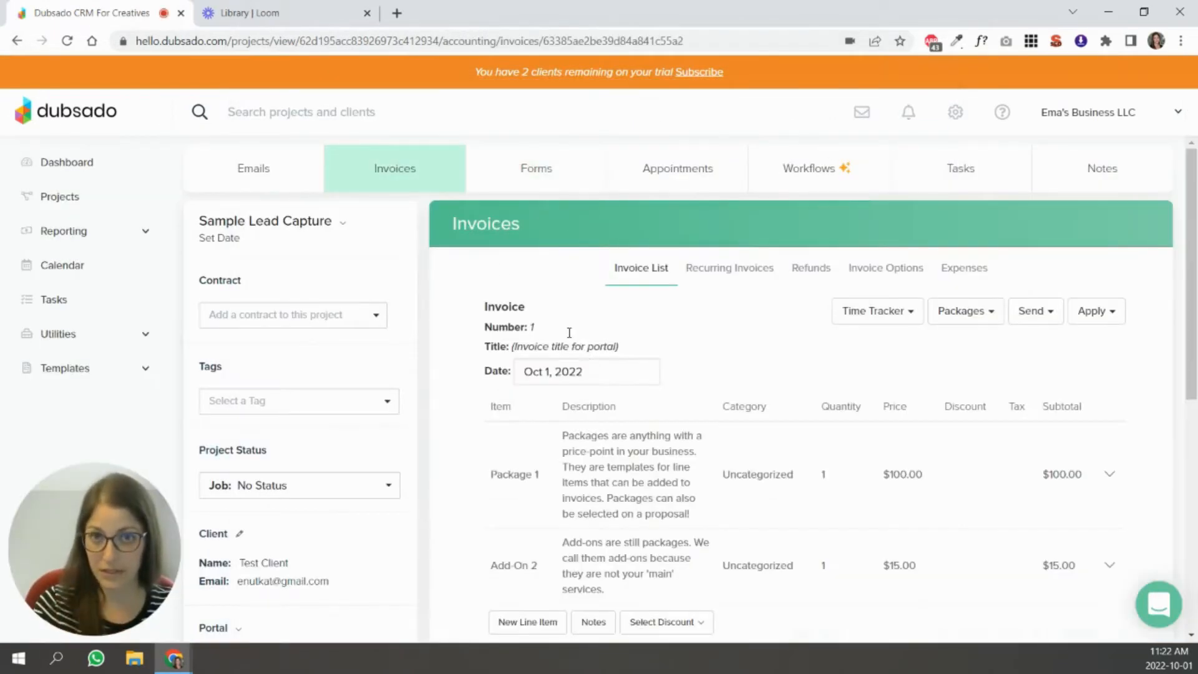
Review the email draft for sending the project's proposal to the client, and cancel it without sending.
{"action": "left_click", "coordinate": [566, 156]}
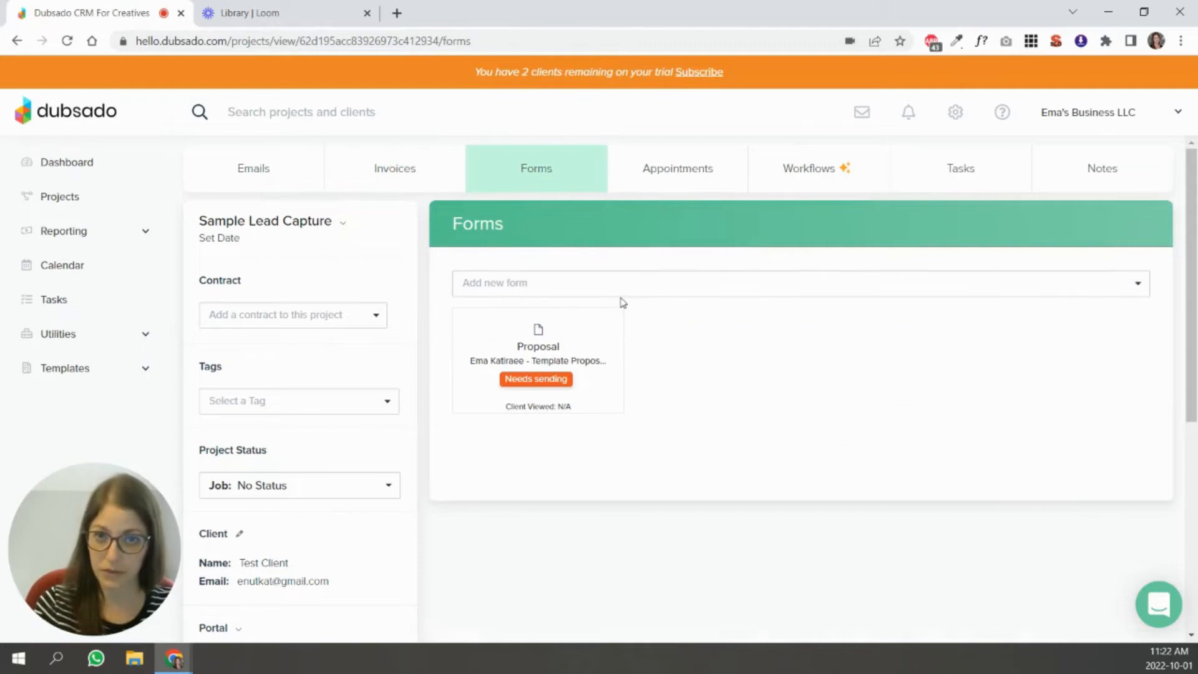
{"action": "mouse_move", "coordinate": [586, 354]}
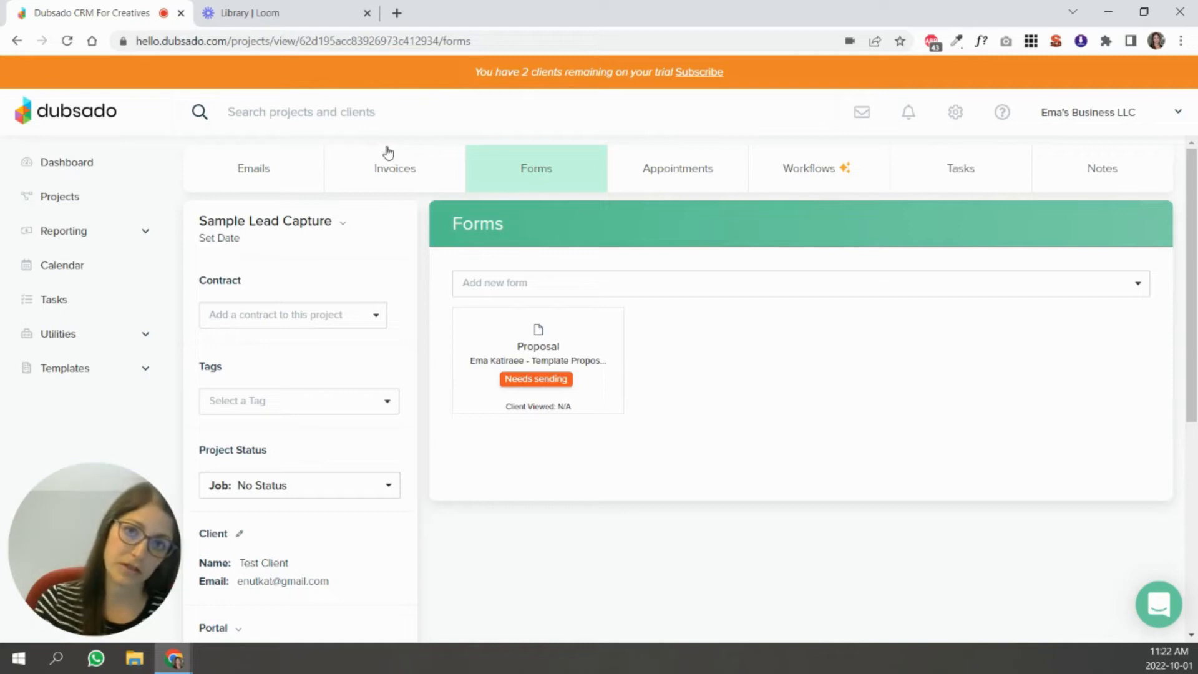
{"action": "mouse_move", "coordinate": [532, 351]}
{"action": "left_click", "coordinate": [527, 404]}
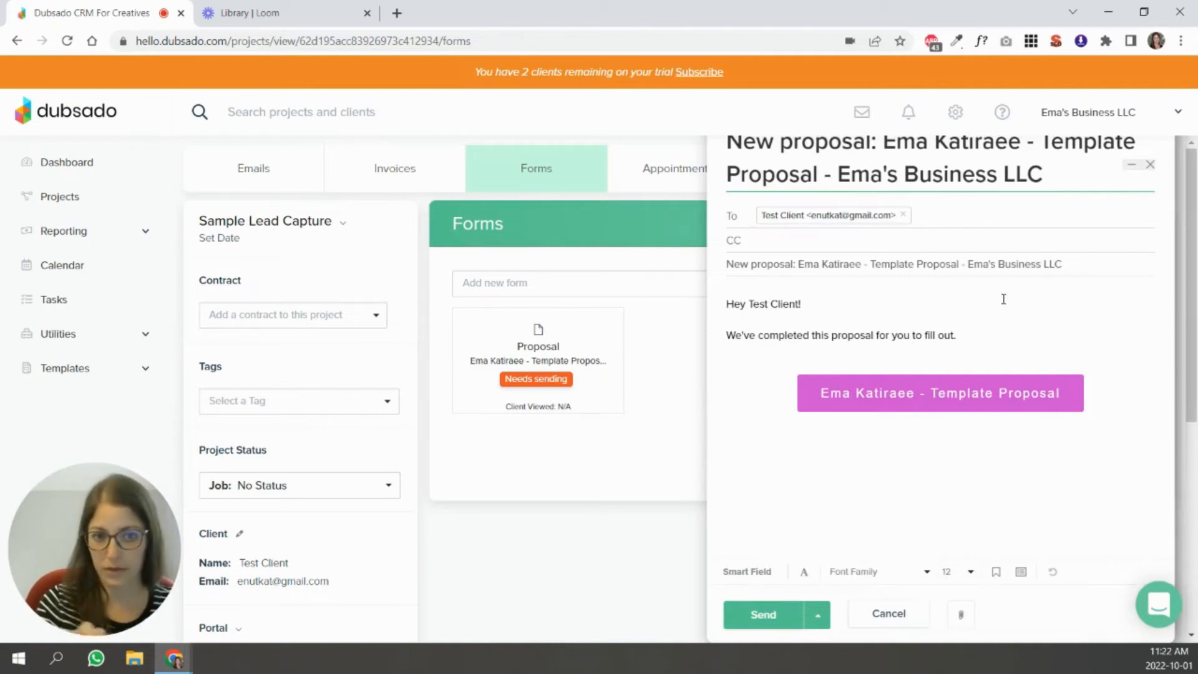
{"action": "left_click", "coordinate": [891, 613]}
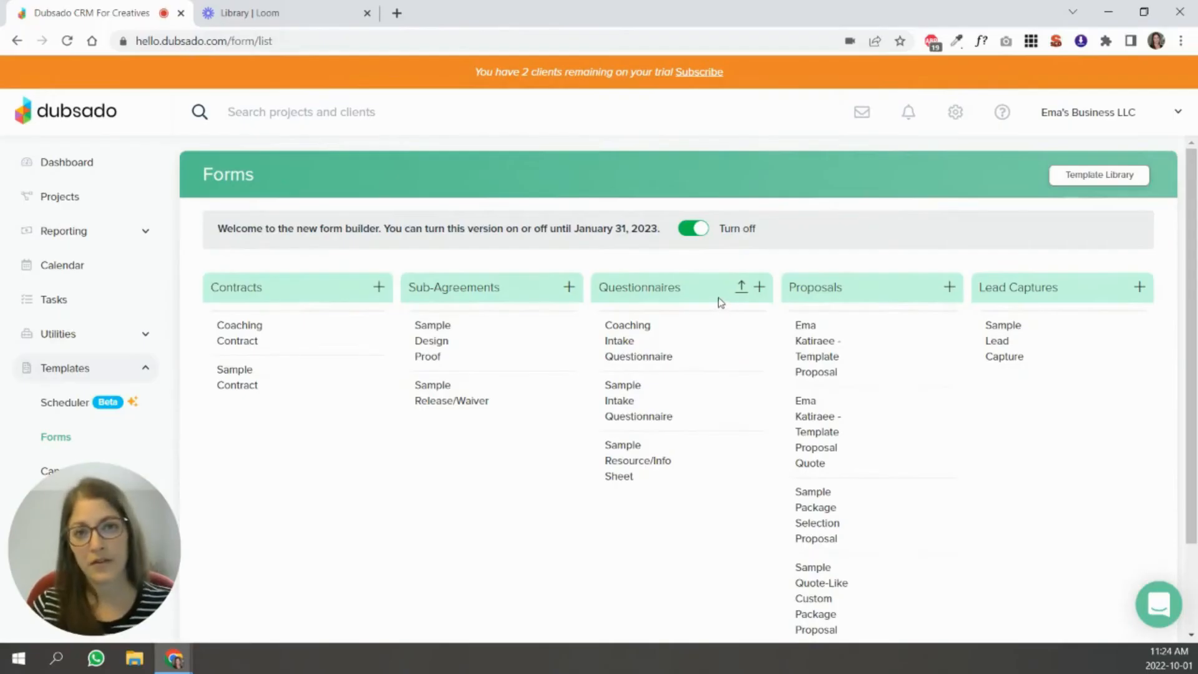
Add the Template Proposal to the forms of the Sample Lead Capture project and open that copy for editing.
{"action": "mouse_move", "coordinate": [911, 350]}
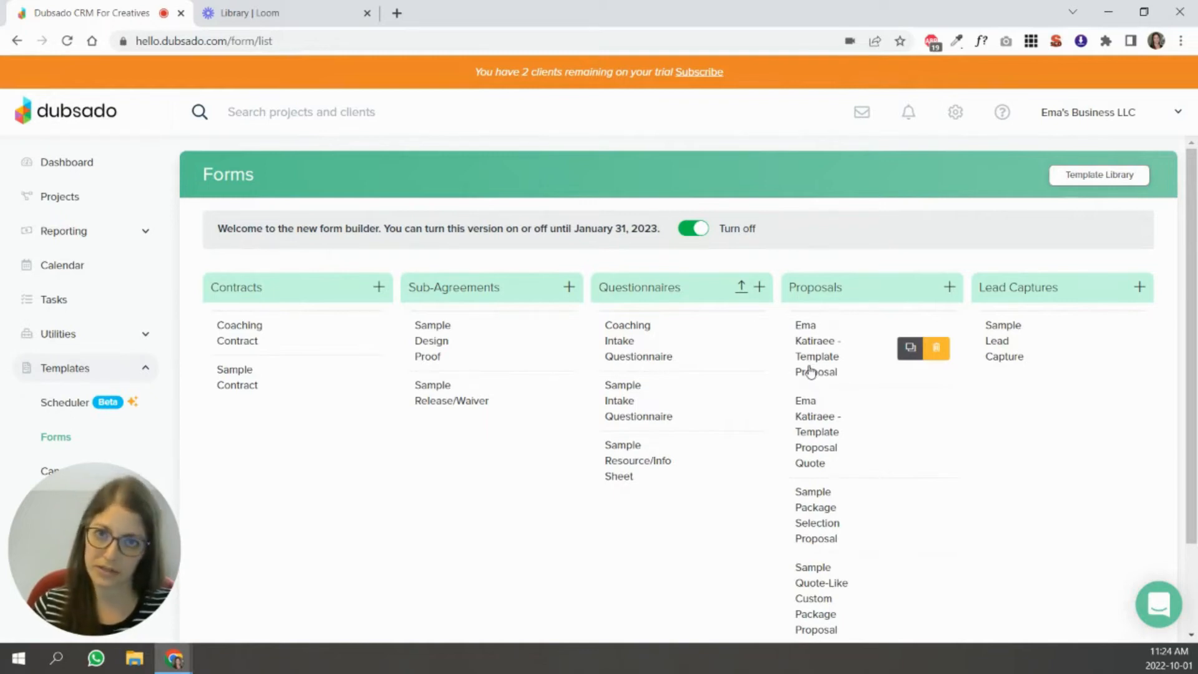
{"action": "left_click", "coordinate": [63, 204]}
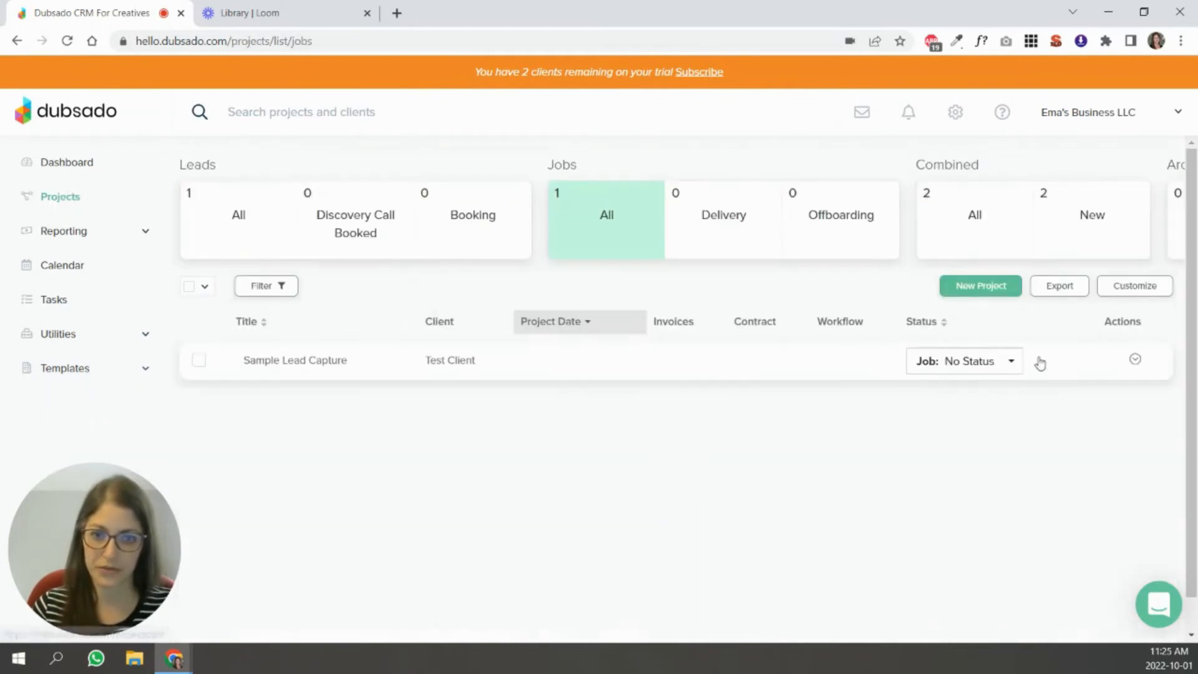
{"action": "left_click", "coordinate": [369, 359]}
{"action": "left_click", "coordinate": [535, 168]}
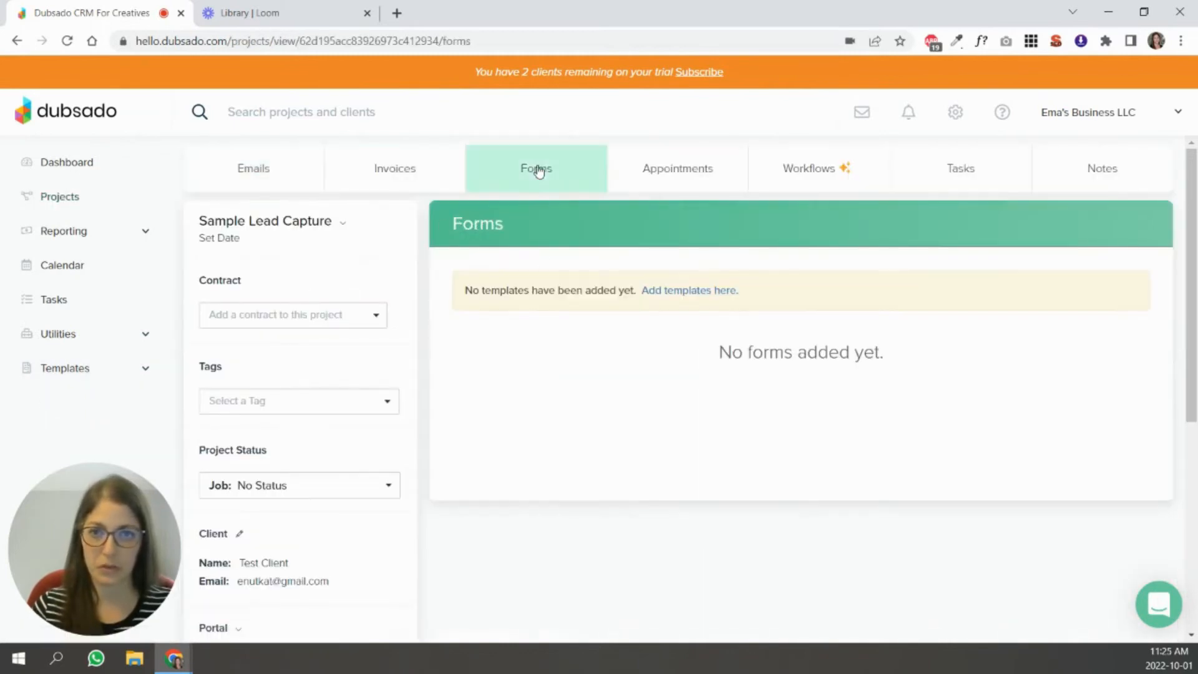
{"action": "left_click", "coordinate": [676, 290]}
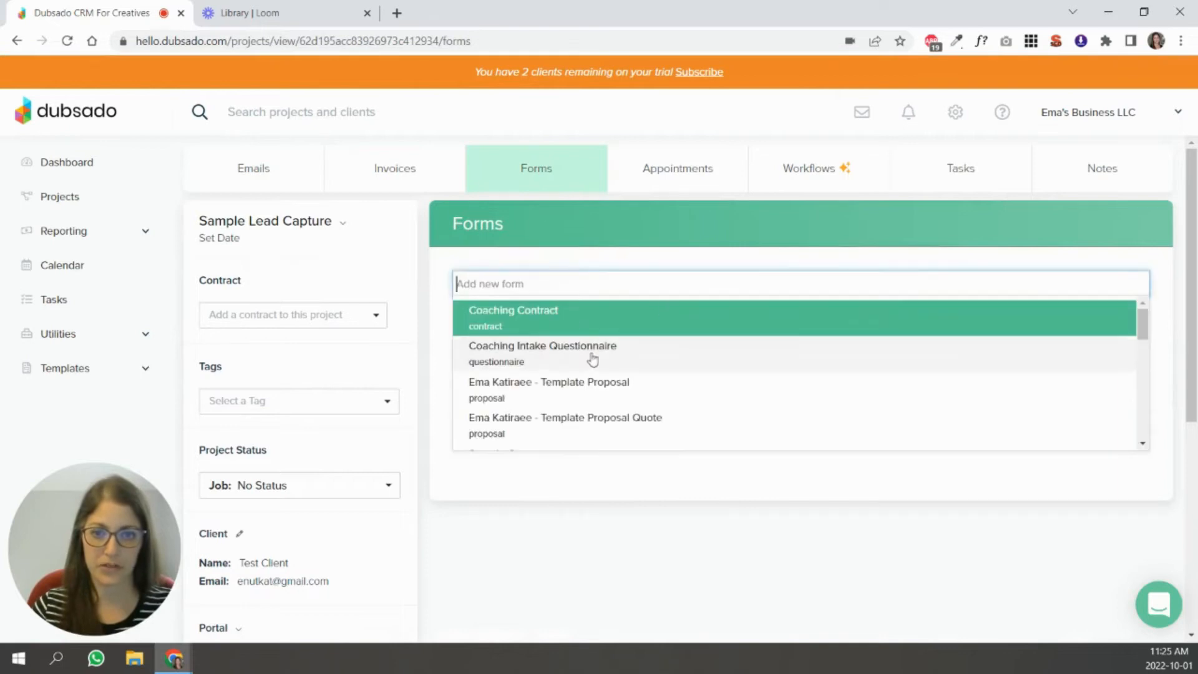
{"action": "left_click", "coordinate": [556, 388]}
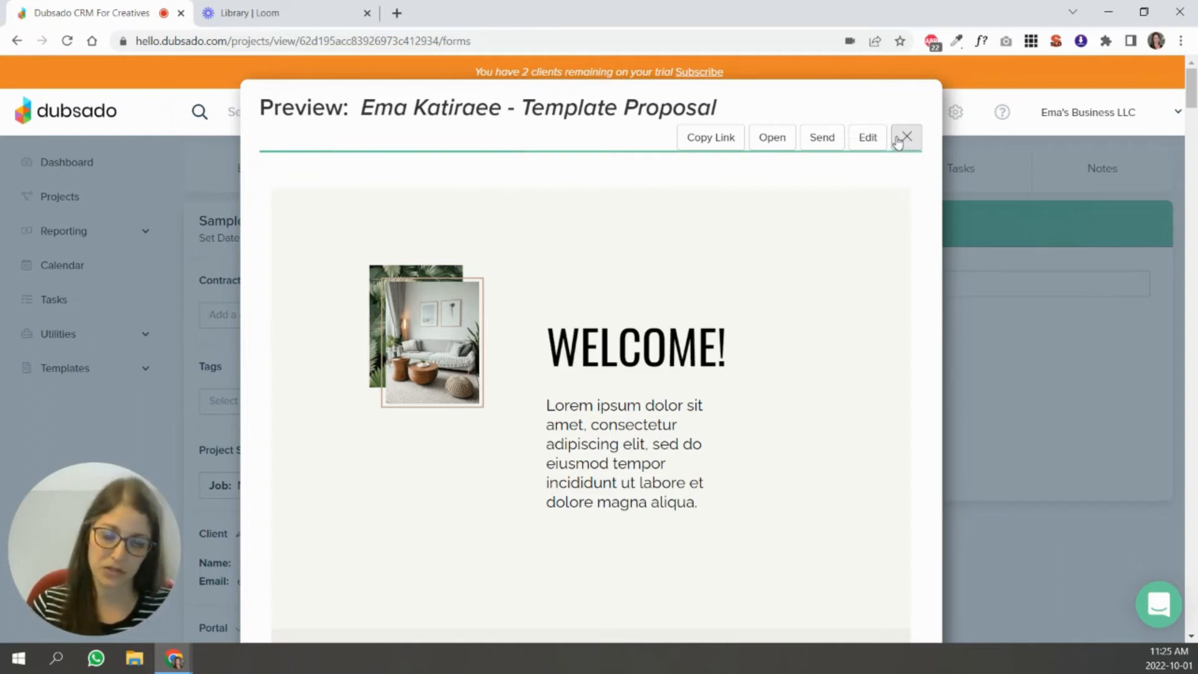
{"action": "left_click", "coordinate": [866, 139]}
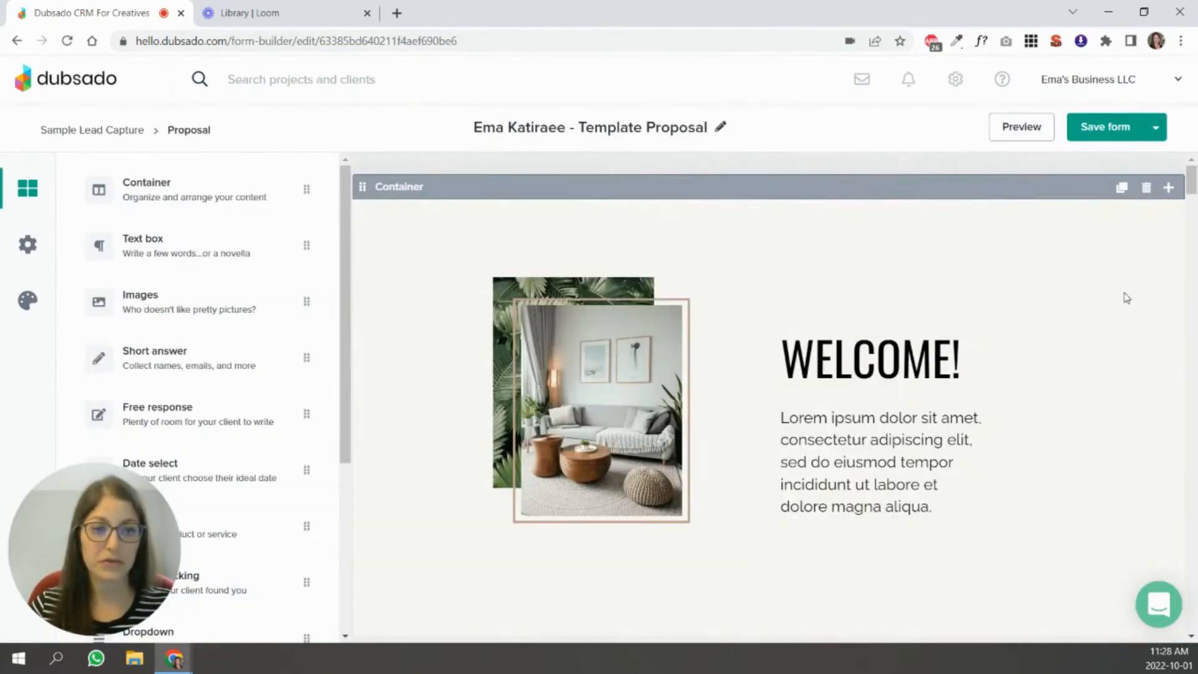
Open the line items of Sample Package 2, used by the proposal's Group Coaching package, for editing.
{"action": "scroll", "coordinate": [1157, 366], "scroll_direction": "down", "scroll_amount": 15}
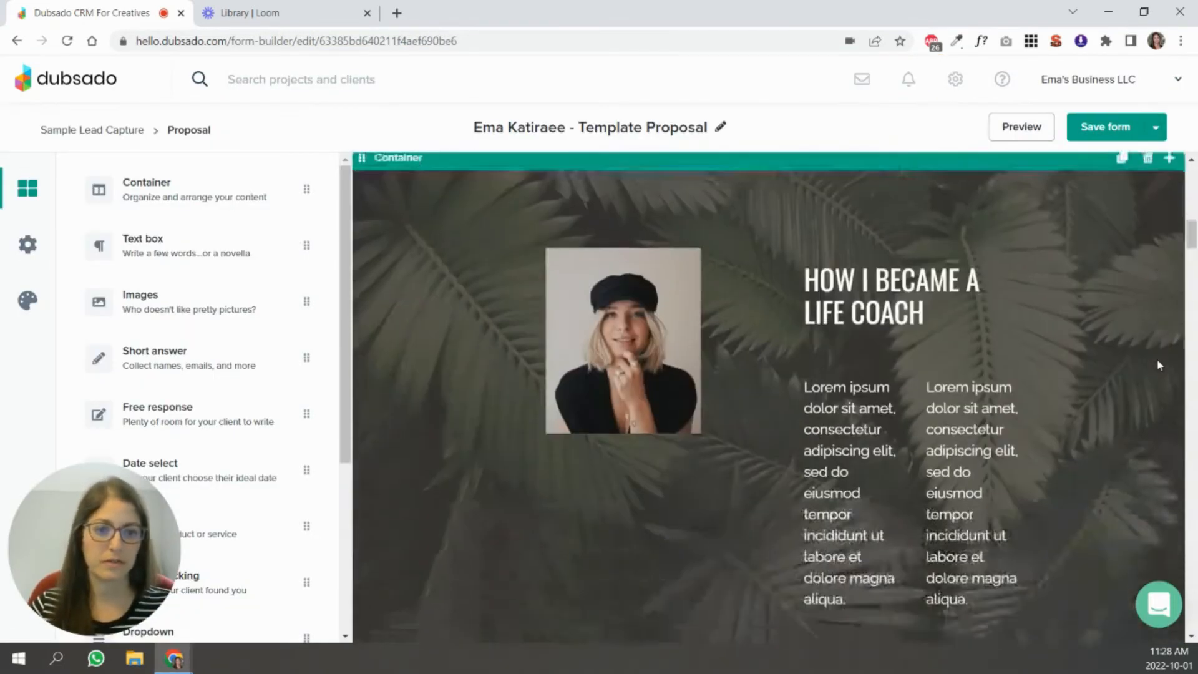
{"action": "scroll", "coordinate": [1159, 364], "scroll_direction": "down", "scroll_amount": 15}
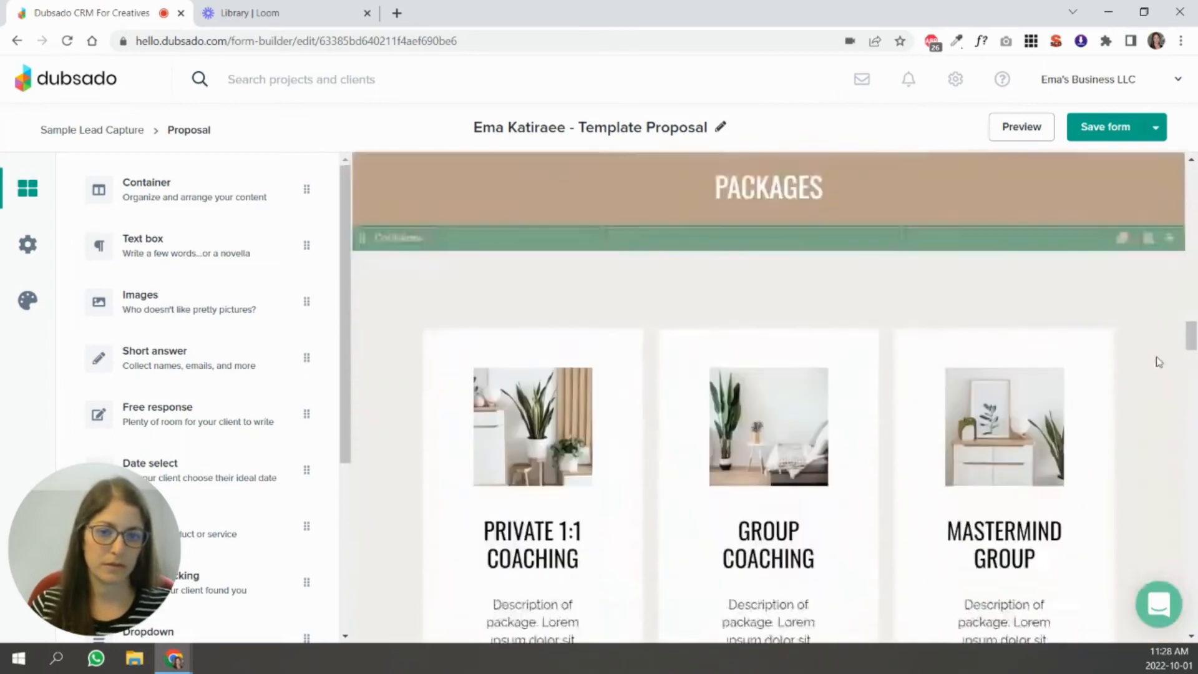
{"action": "scroll", "coordinate": [1158, 359], "scroll_direction": "down", "scroll_amount": 3}
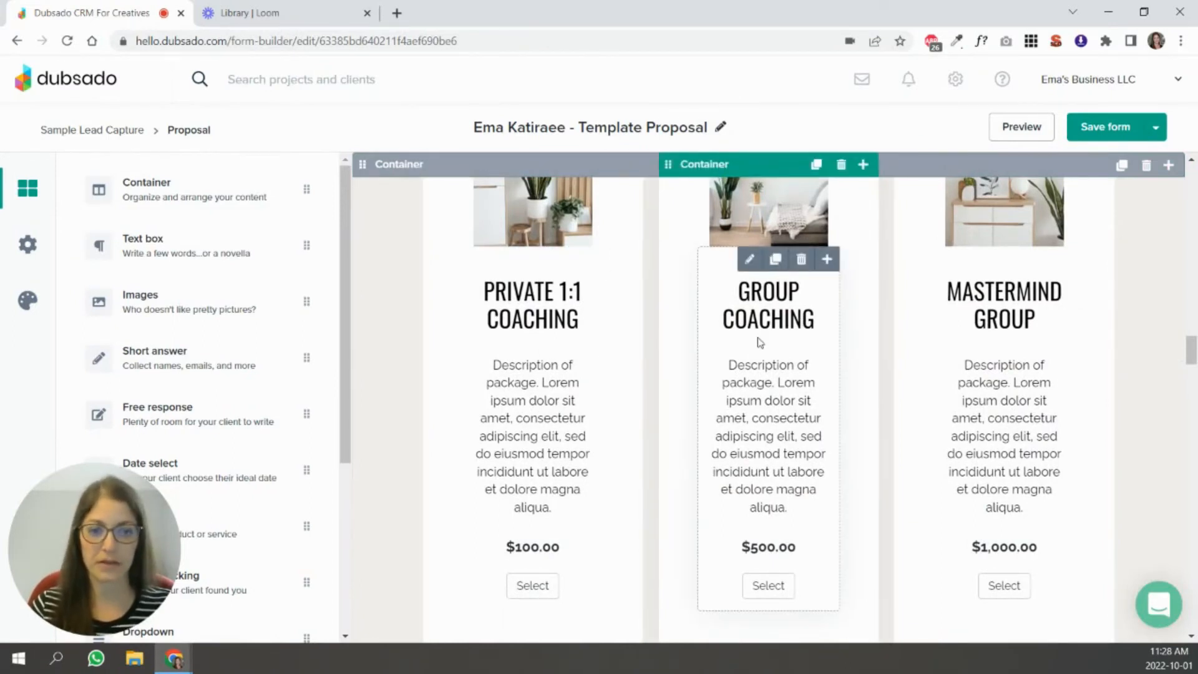
{"action": "left_click", "coordinate": [751, 267]}
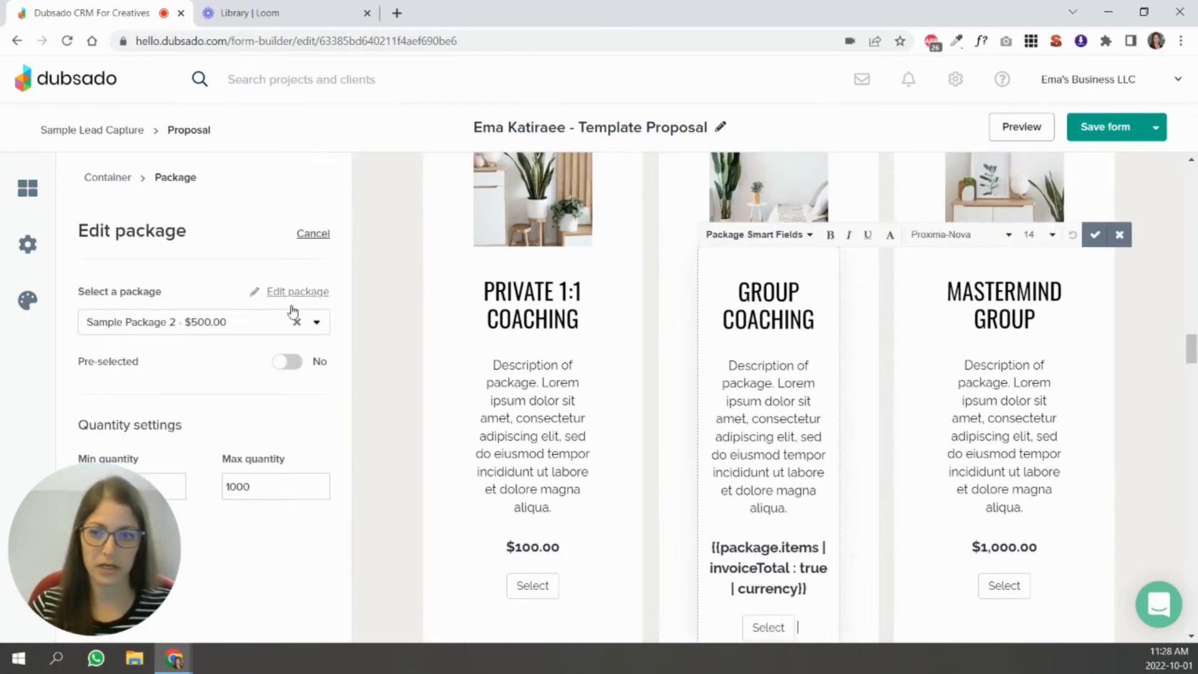
{"action": "left_click", "coordinate": [284, 295]}
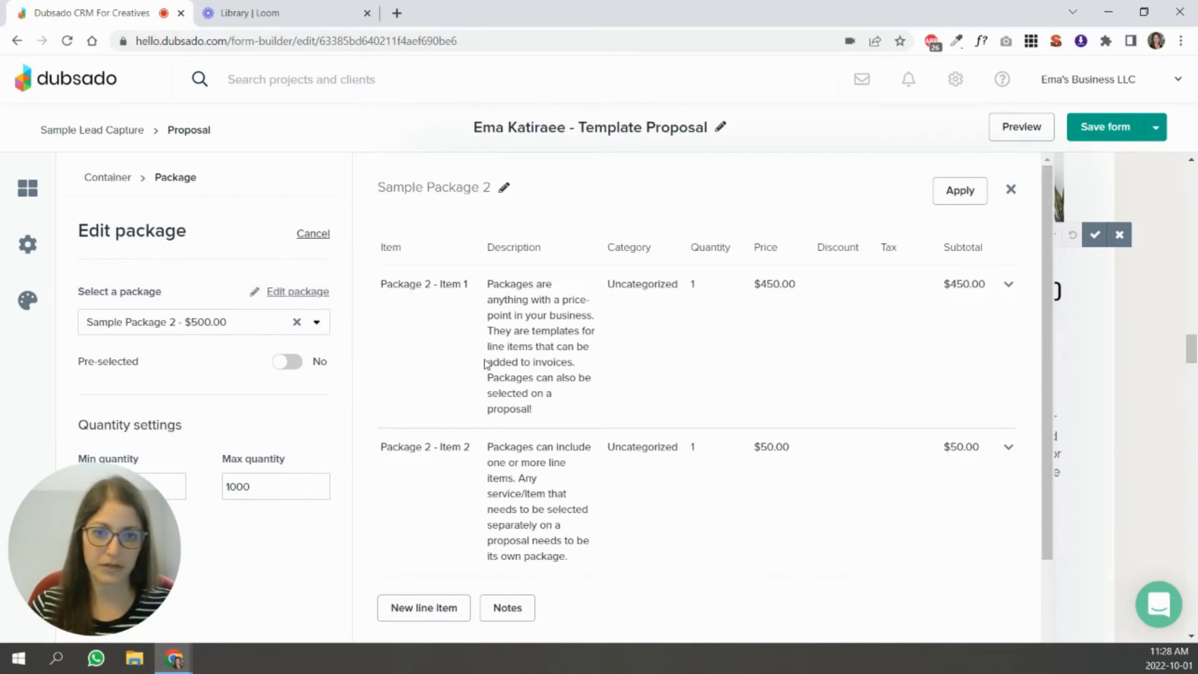
Append "1:1 Session x 4" to the description of Package 2 - Item 1 and apply the package changes.
{"action": "left_click", "coordinate": [1008, 286]}
{"action": "left_click", "coordinate": [978, 309]}
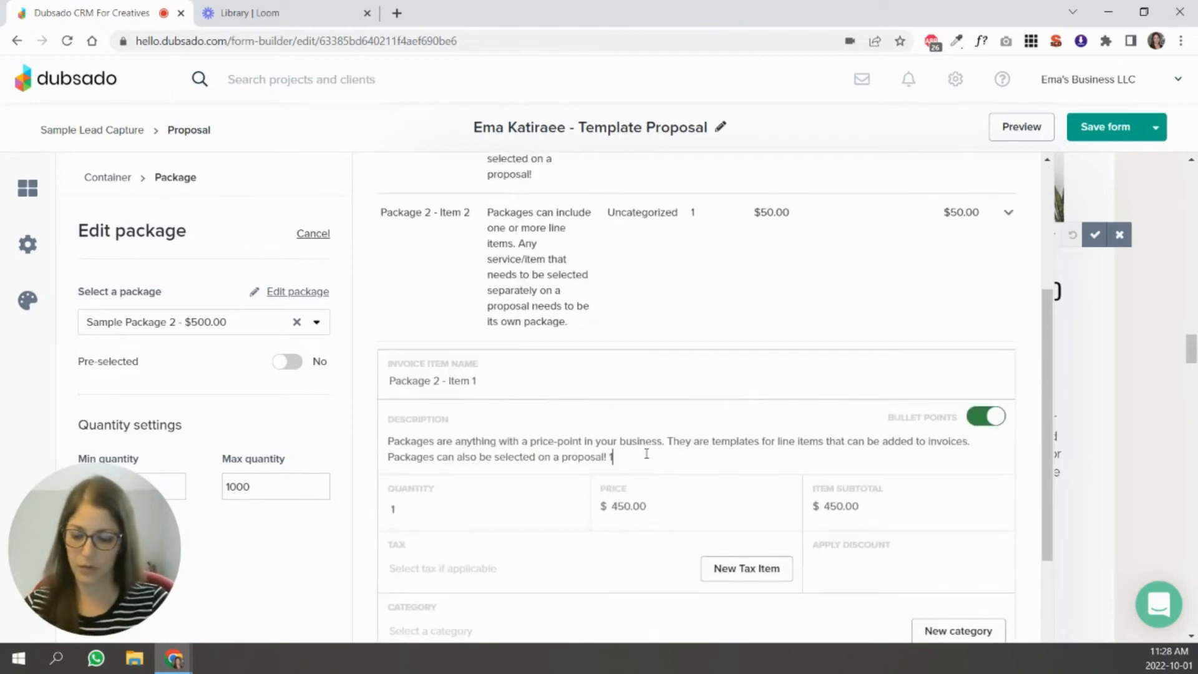
{"action": "type", "text": "1:1 Sess"}
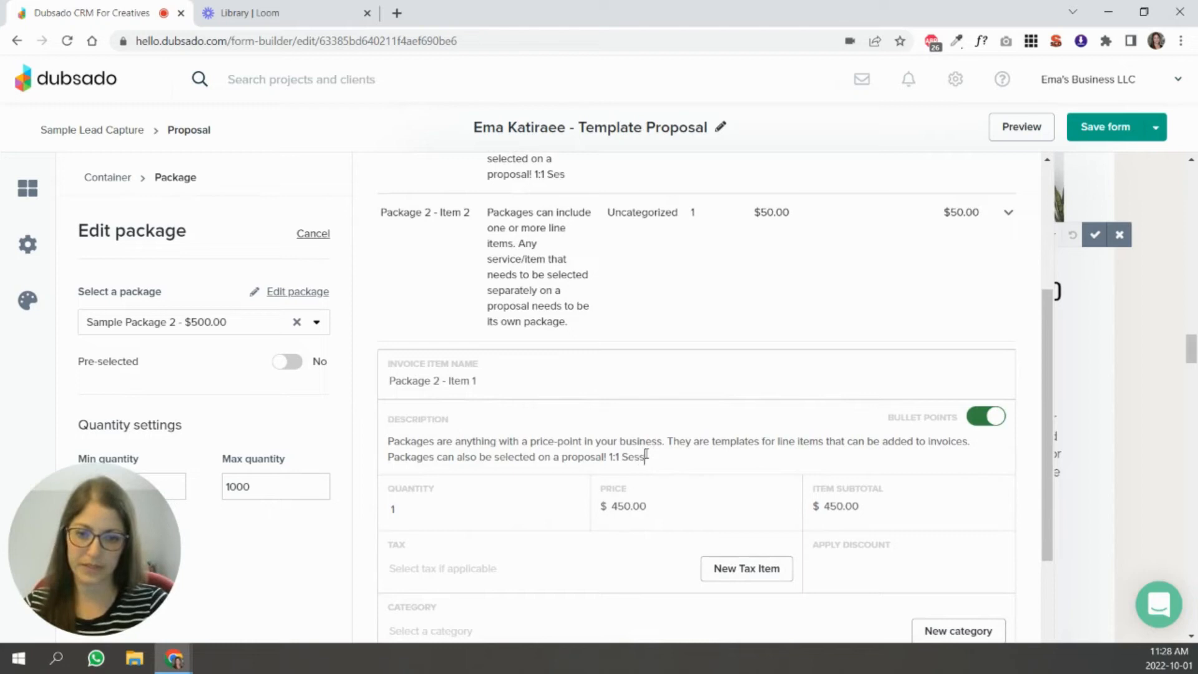
{"action": "type", "text": "ion x 4"}
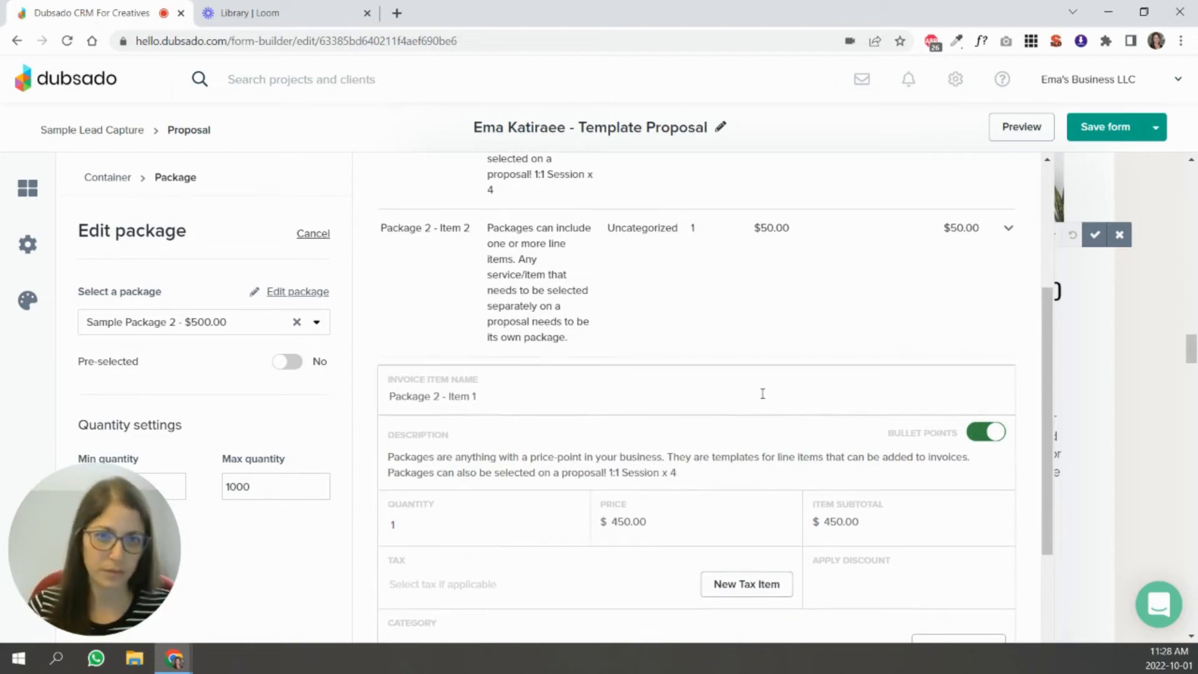
{"action": "scroll", "coordinate": [807, 393], "scroll_direction": "down", "scroll_amount": 4}
{"action": "left_click", "coordinate": [919, 518]}
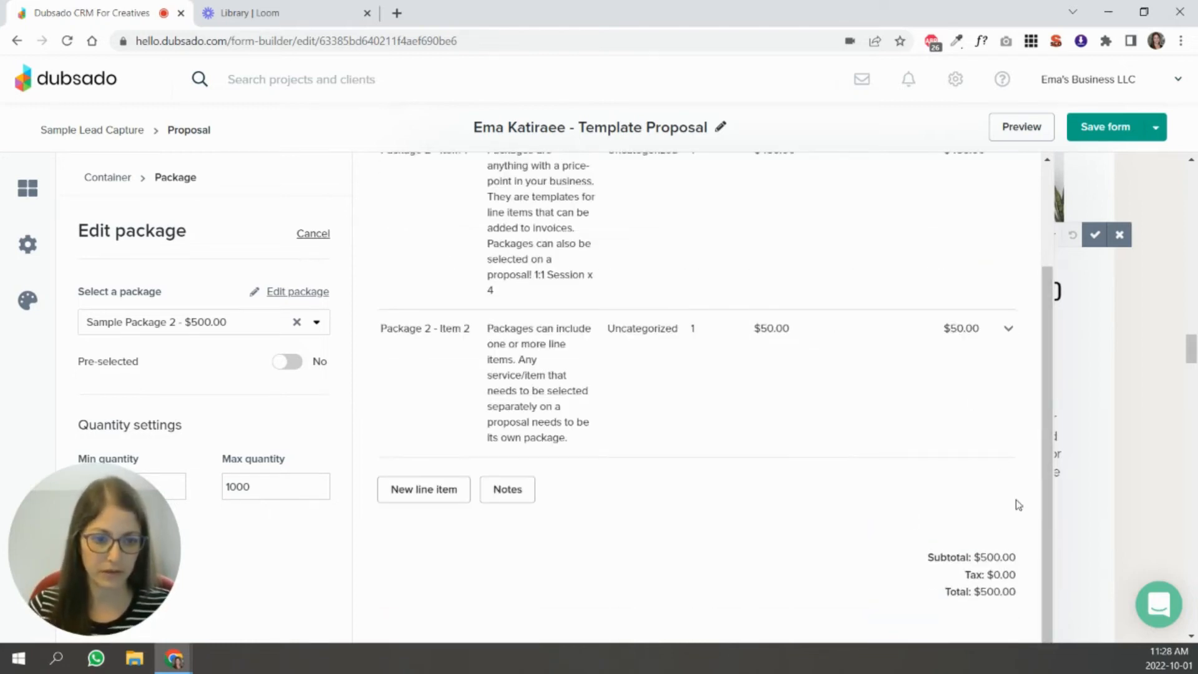
{"action": "scroll", "coordinate": [999, 475], "scroll_direction": "up", "scroll_amount": 5}
{"action": "left_click", "coordinate": [958, 189]}
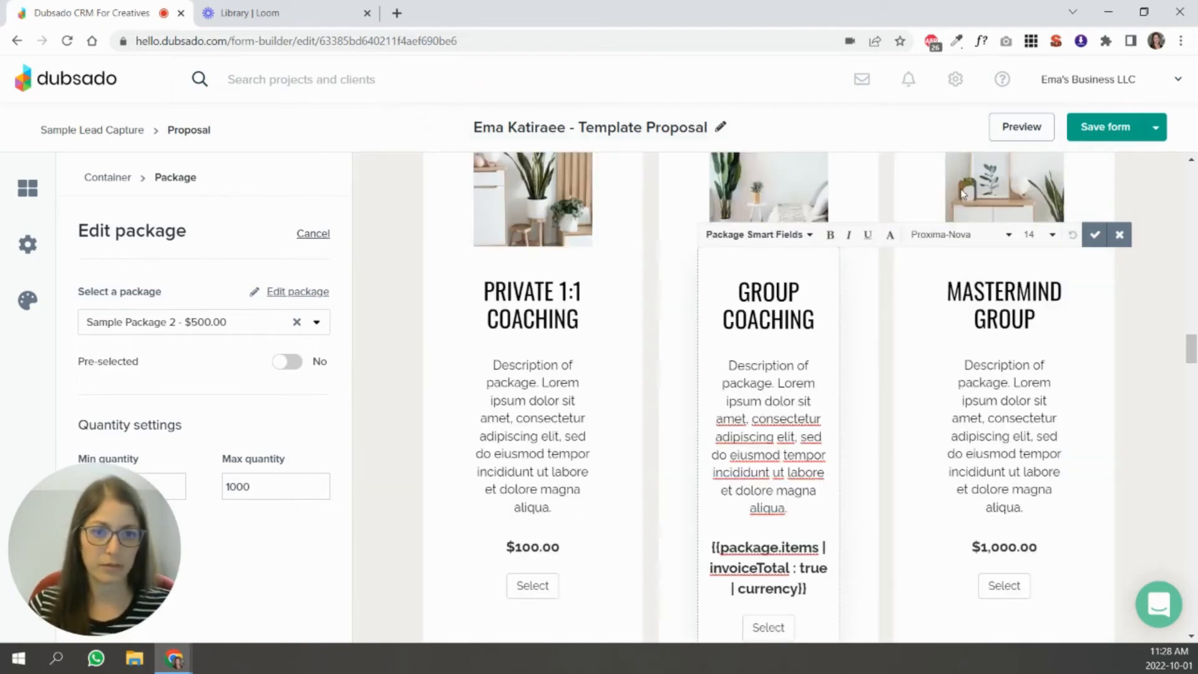
{"action": "left_click", "coordinate": [876, 463]}
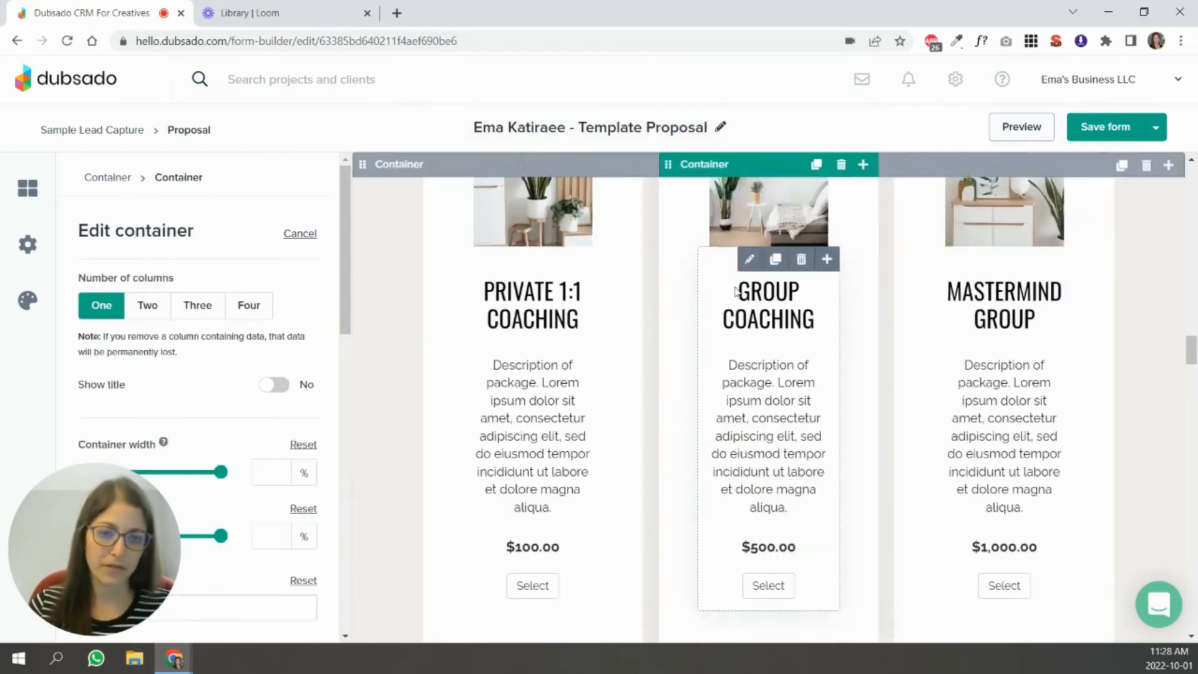
Replace the Group Coaching description text with the Package Item Names & Descriptions smart field and check the filled-in text.
{"action": "left_click", "coordinate": [750, 259]}
{"action": "mouse_move", "coordinate": [791, 508]}
{"action": "left_mouse_down"}
{"action": "mouse_move", "coordinate": [715, 401]}
{"action": "mouse_move", "coordinate": [725, 364]}
{"action": "left_mouse_up"}
{"action": "left_click", "coordinate": [755, 235]}
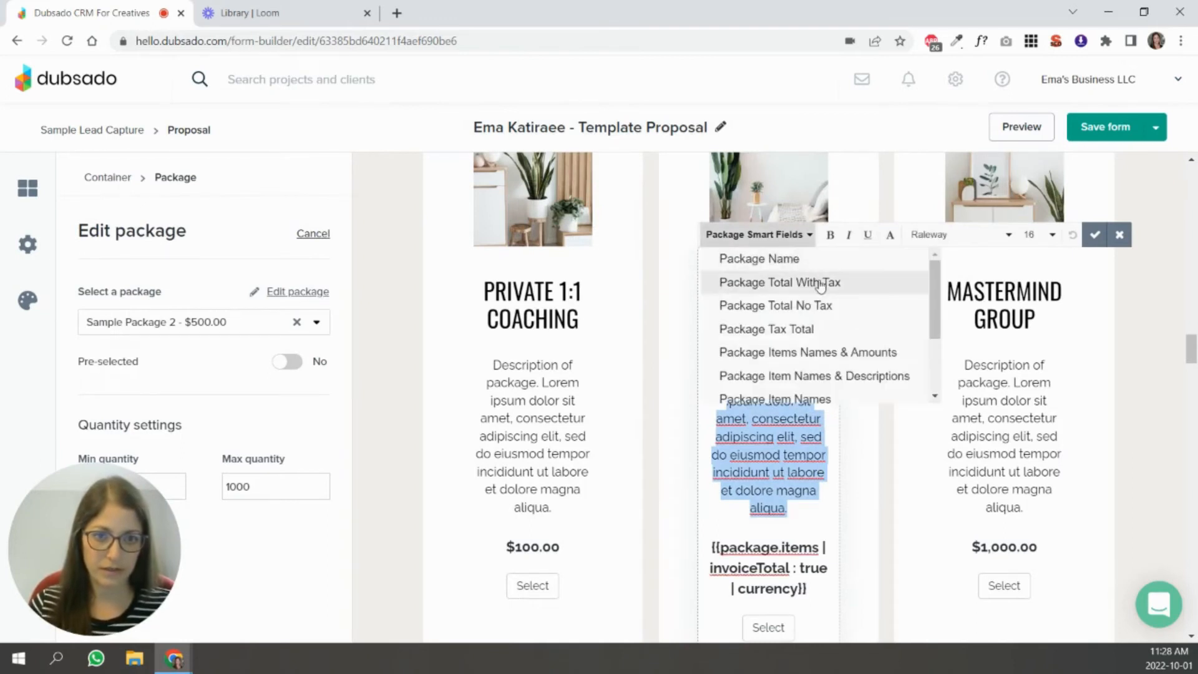
{"action": "left_click", "coordinate": [839, 376]}
{"action": "left_click", "coordinate": [1089, 299]}
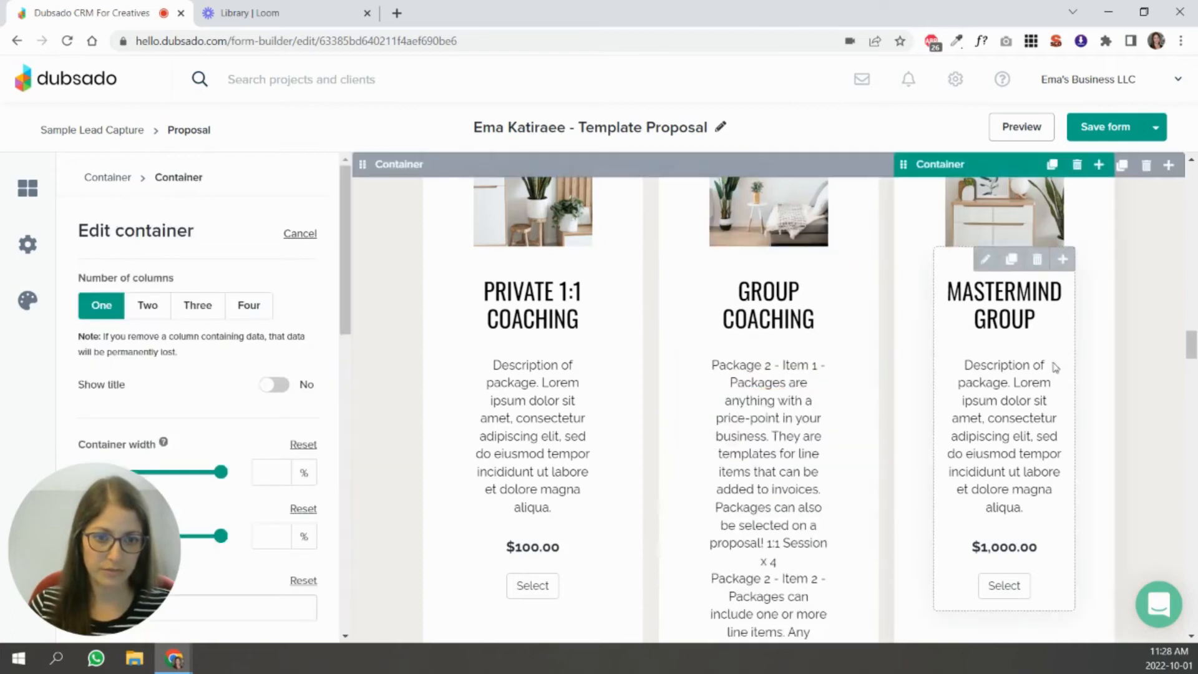
{"action": "scroll", "coordinate": [753, 329], "scroll_direction": "down", "scroll_amount": 3}
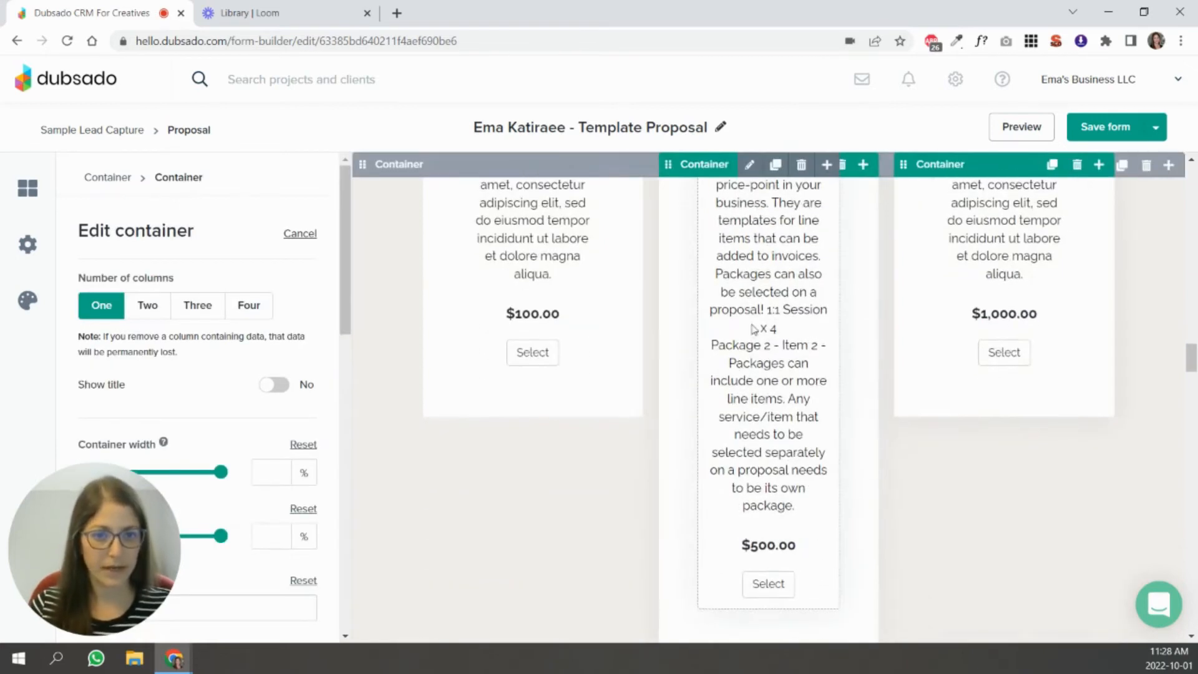
Replace the Private 1:1 Coaching description text with the Package Item Names & Descriptions smart field.
{"action": "scroll", "coordinate": [756, 328], "scroll_direction": "up", "scroll_amount": 3}
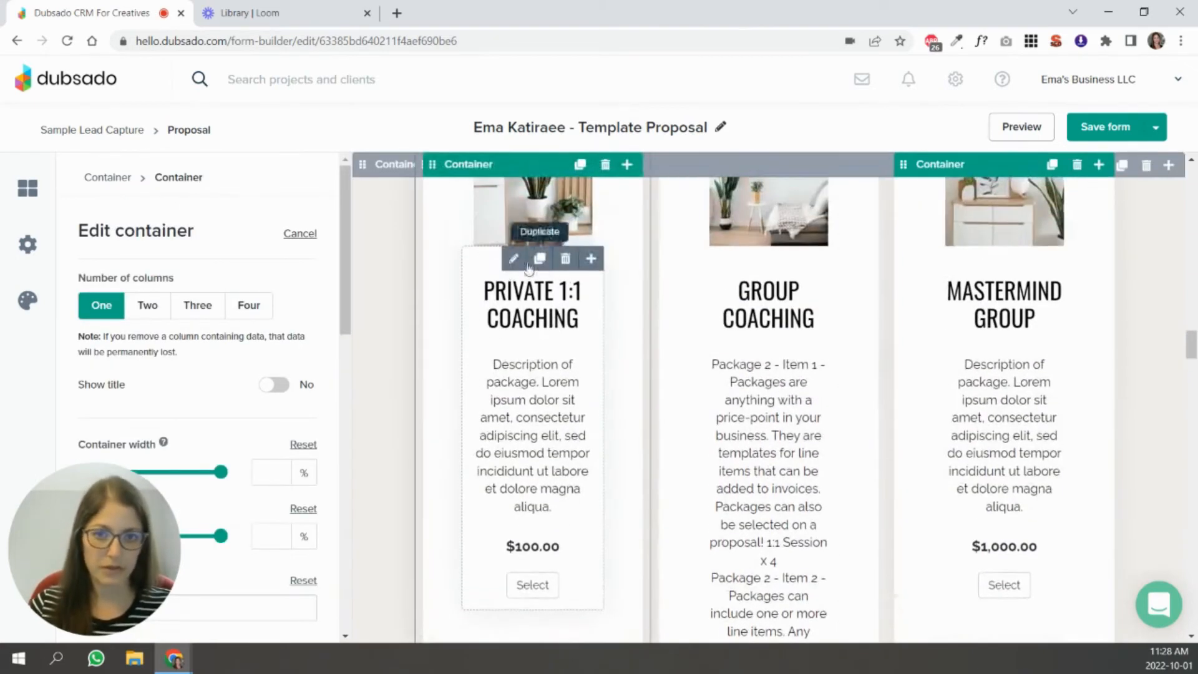
{"action": "left_click", "coordinate": [513, 259]}
{"action": "left_click_drag", "start_coordinate": [493, 365], "coordinate": [561, 521]}
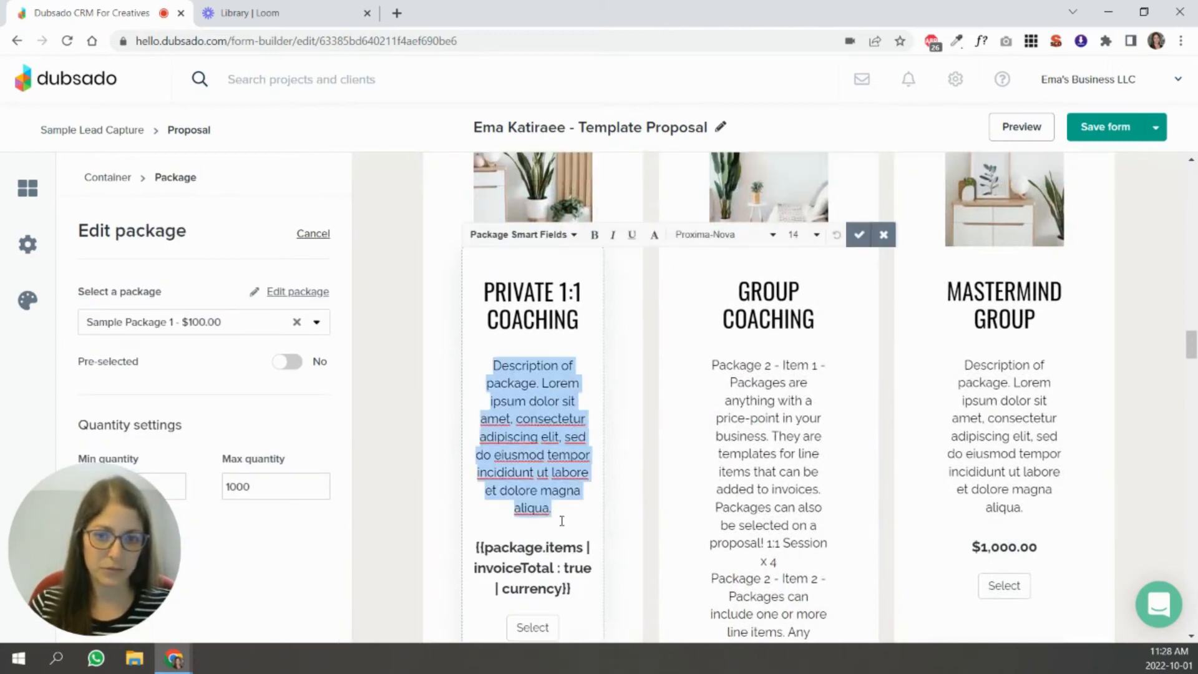
{"action": "left_click", "coordinate": [569, 235]}
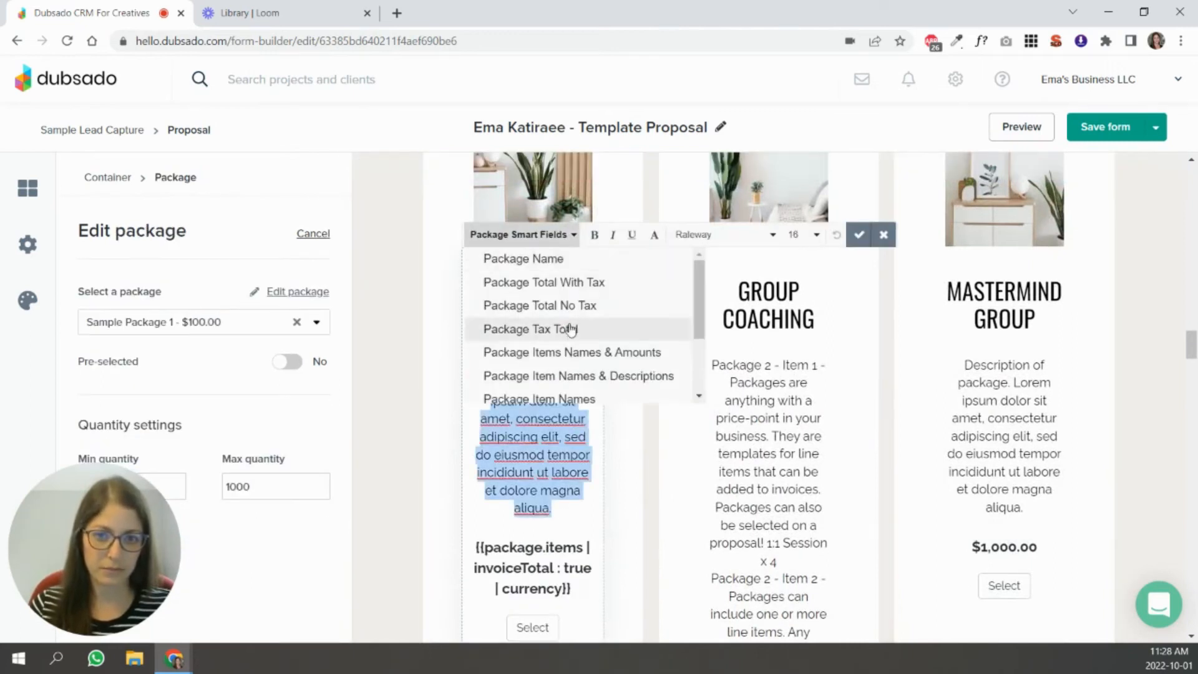
{"action": "left_click", "coordinate": [572, 376]}
{"action": "left_click", "coordinate": [626, 434]}
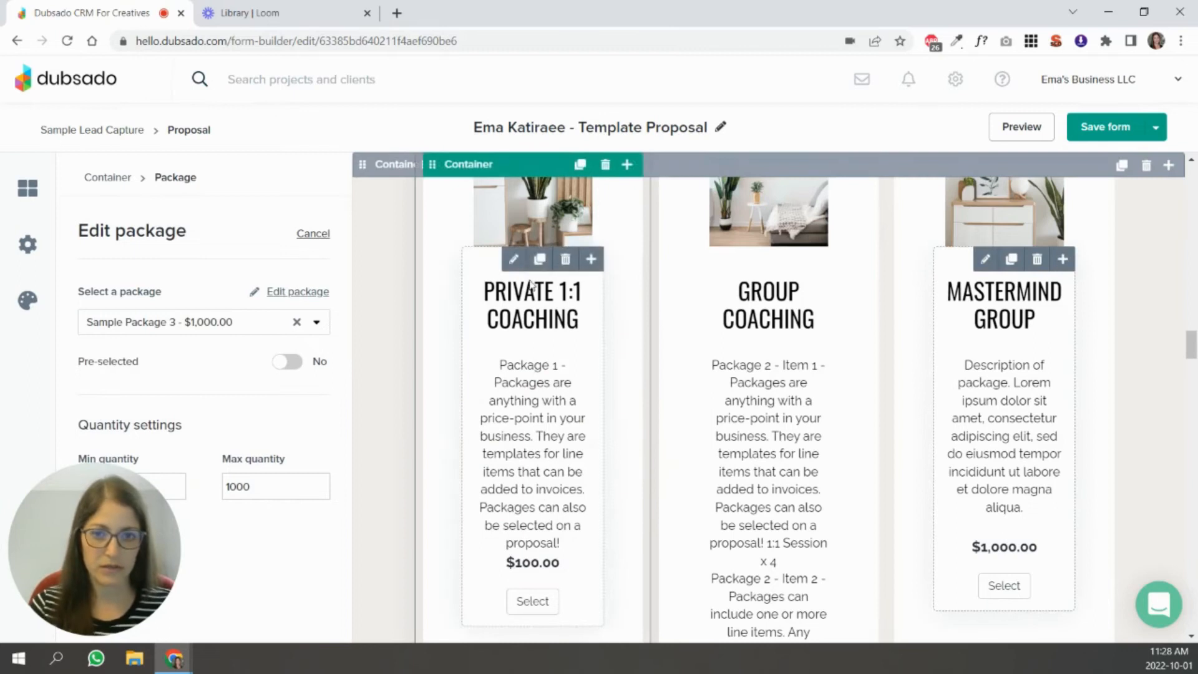
Insert a blank line between the description smart field and the price in the Private 1:1 Coaching package.
{"action": "left_click", "coordinate": [513, 258]}
{"action": "left_click", "coordinate": [572, 400]}
{"action": "key", "text": "Return"}
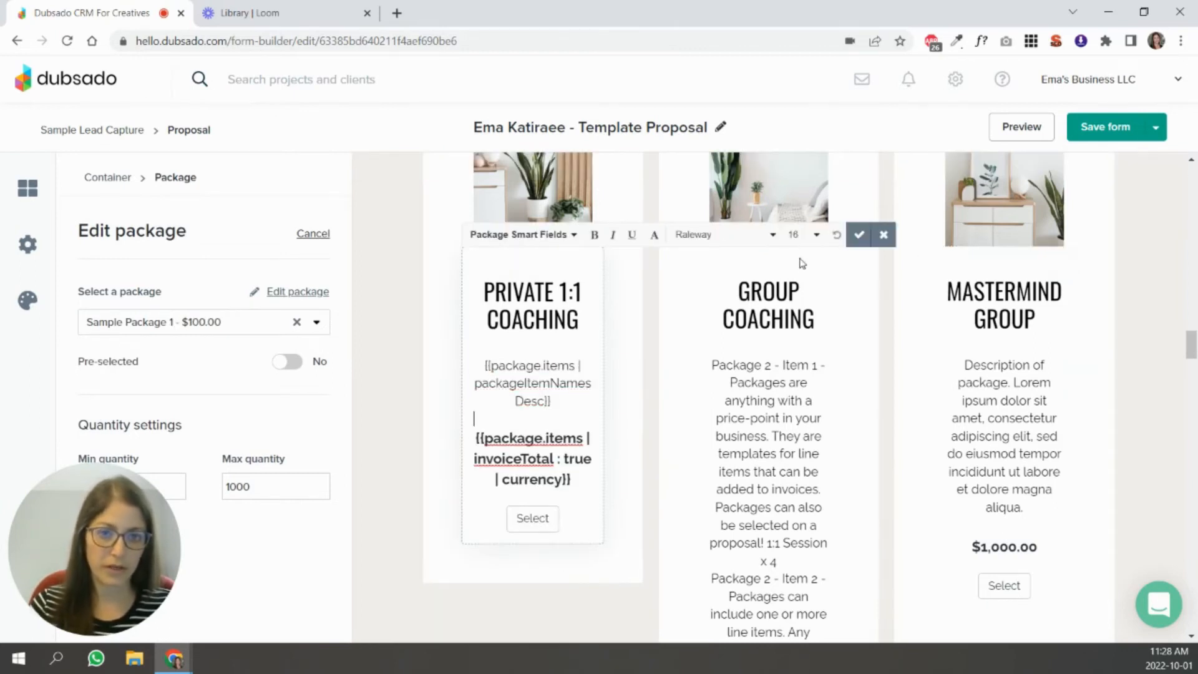
{"action": "left_click", "coordinate": [858, 236]}
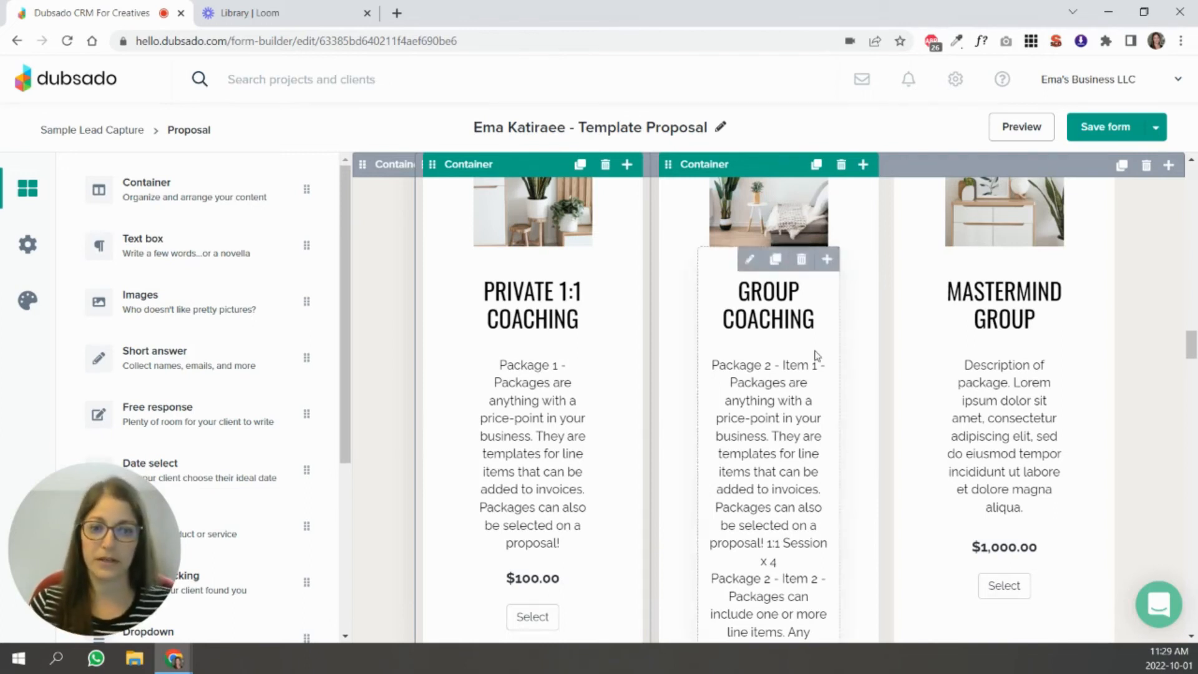
Replace the Mastermind Group description text with the Package Item Names & Descriptions smart field.
{"action": "left_click", "coordinate": [1030, 485]}
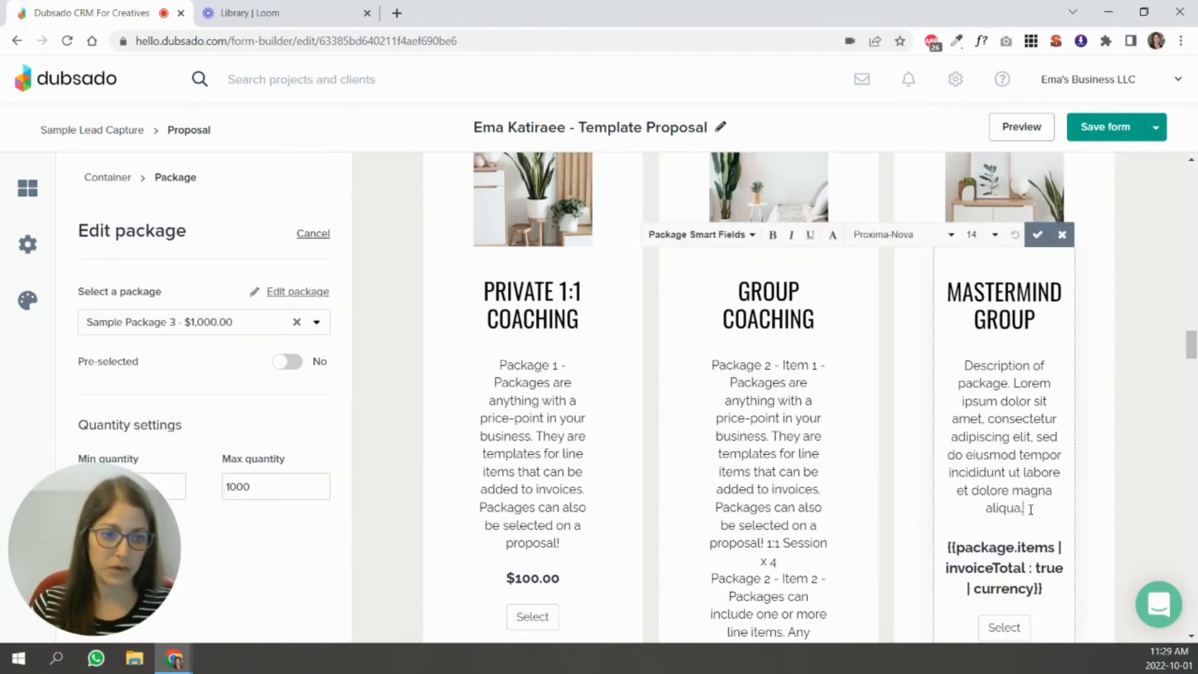
{"action": "left_click_drag", "start_coordinate": [1031, 509], "coordinate": [964, 365]}
{"action": "left_click", "coordinate": [724, 234]}
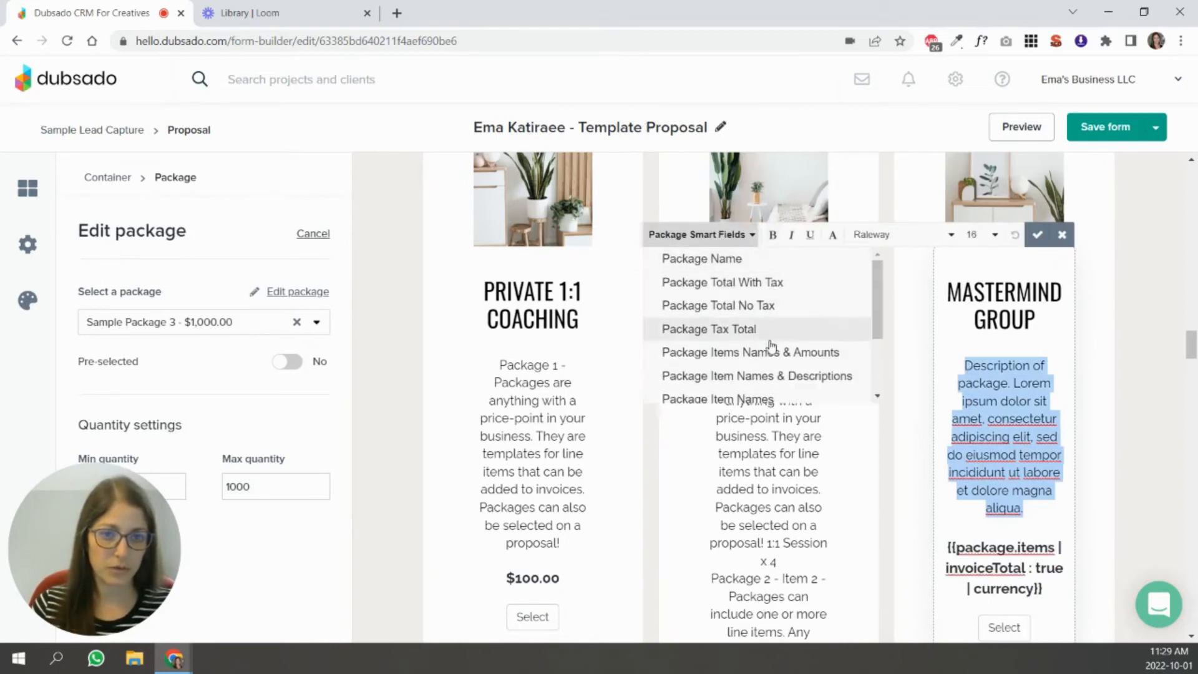
{"action": "left_click", "coordinate": [776, 375]}
{"action": "left_click", "coordinate": [1037, 235]}
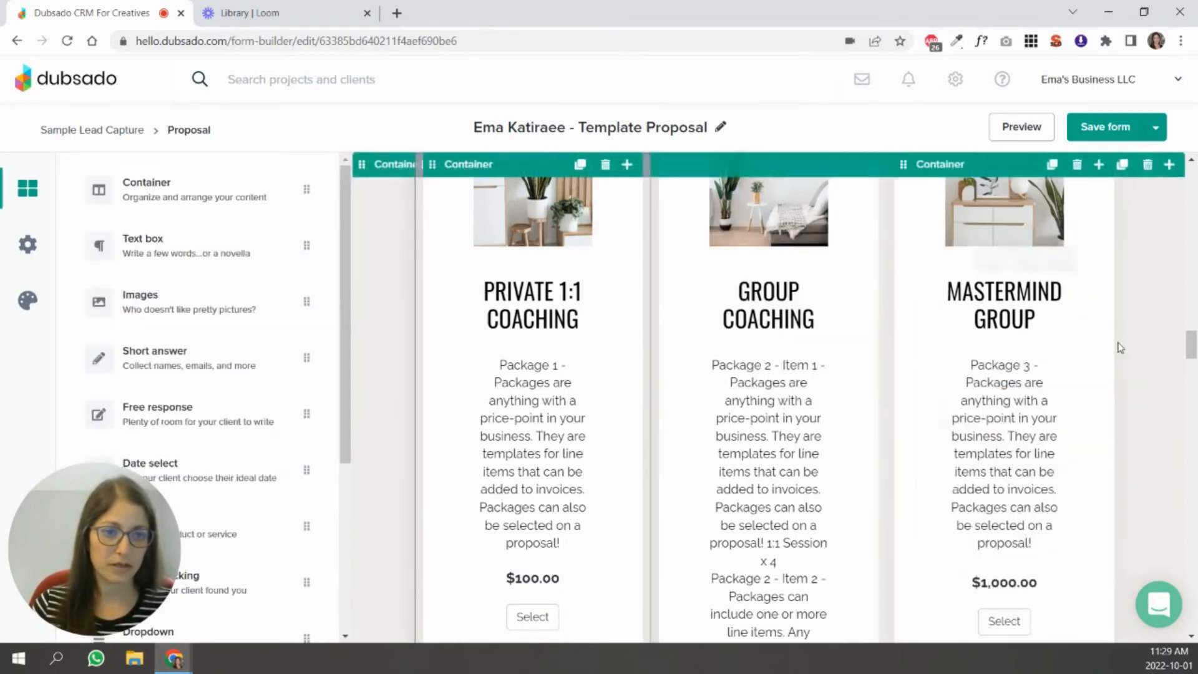
Edit the Group Coaching package's line items and set the price of Package 2 - Item 1 to $600.
{"action": "scroll", "coordinate": [1069, 382], "scroll_direction": "down", "scroll_amount": 3}
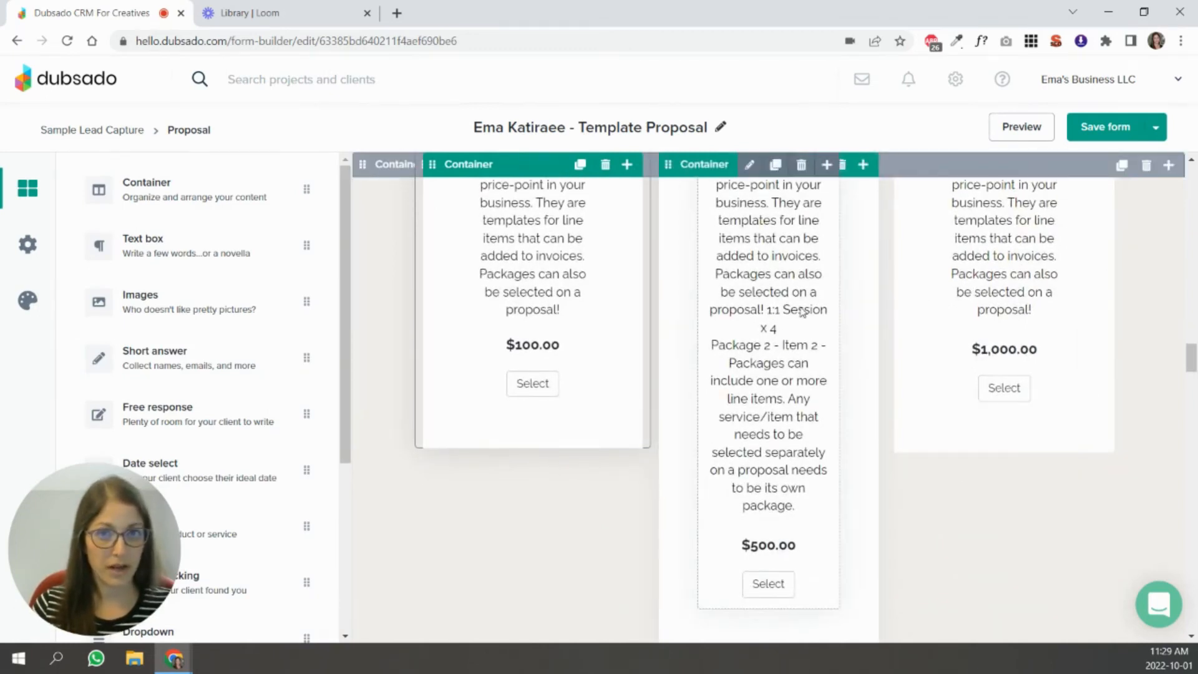
{"action": "scroll", "coordinate": [773, 323], "scroll_direction": "up", "scroll_amount": 2}
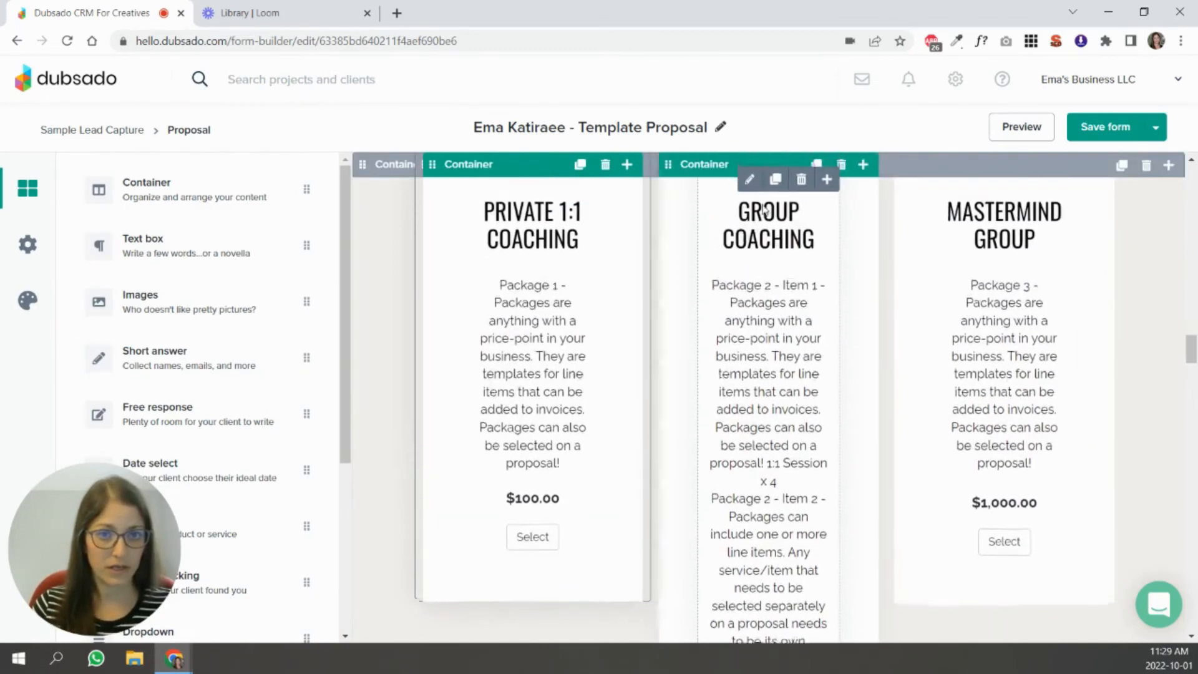
{"action": "left_click", "coordinate": [812, 318]}
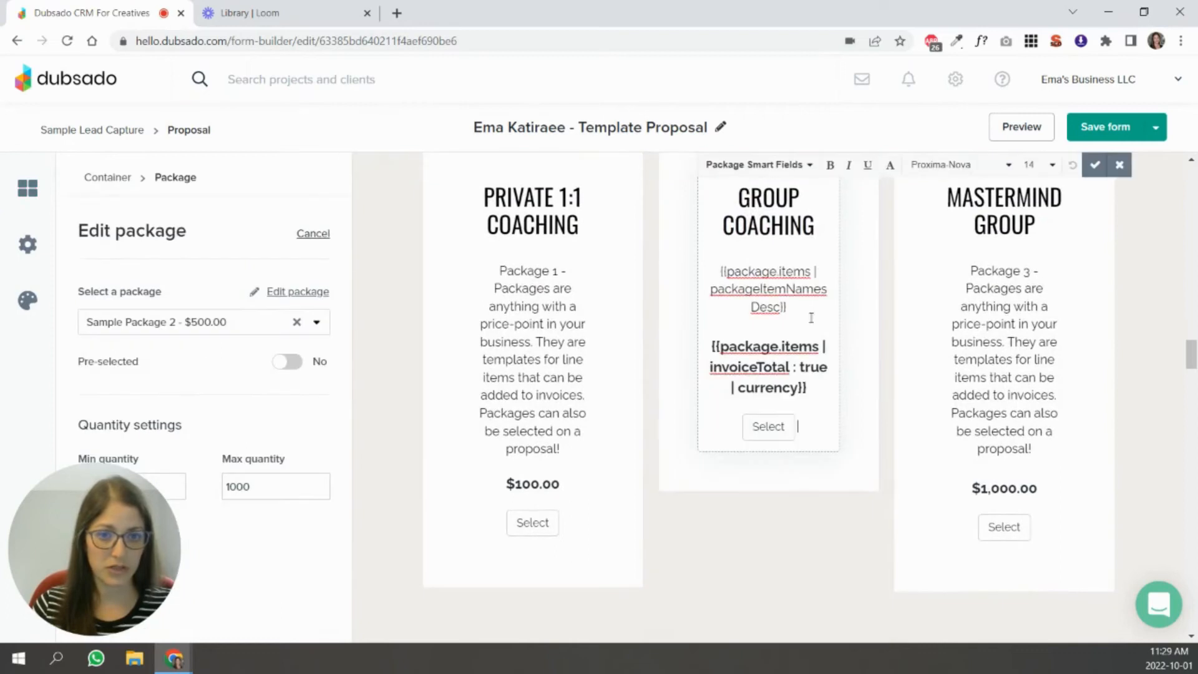
{"action": "left_click", "coordinate": [292, 292]}
{"action": "left_click", "coordinate": [1009, 286]}
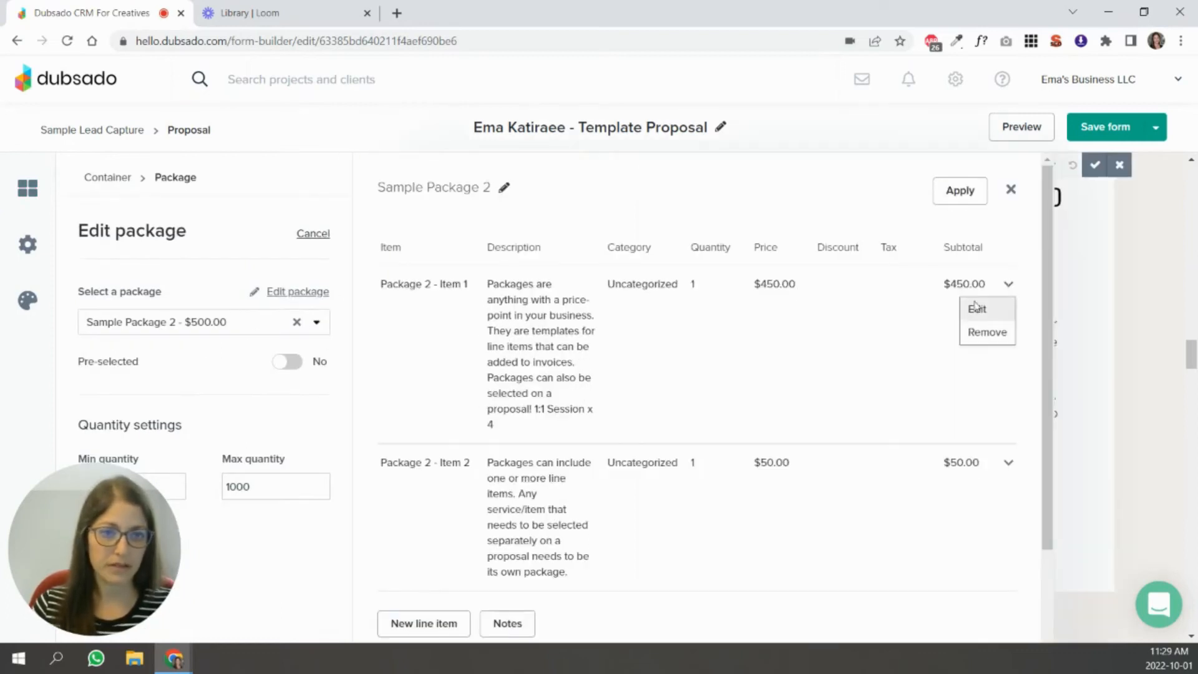
{"action": "left_click", "coordinate": [972, 307]}
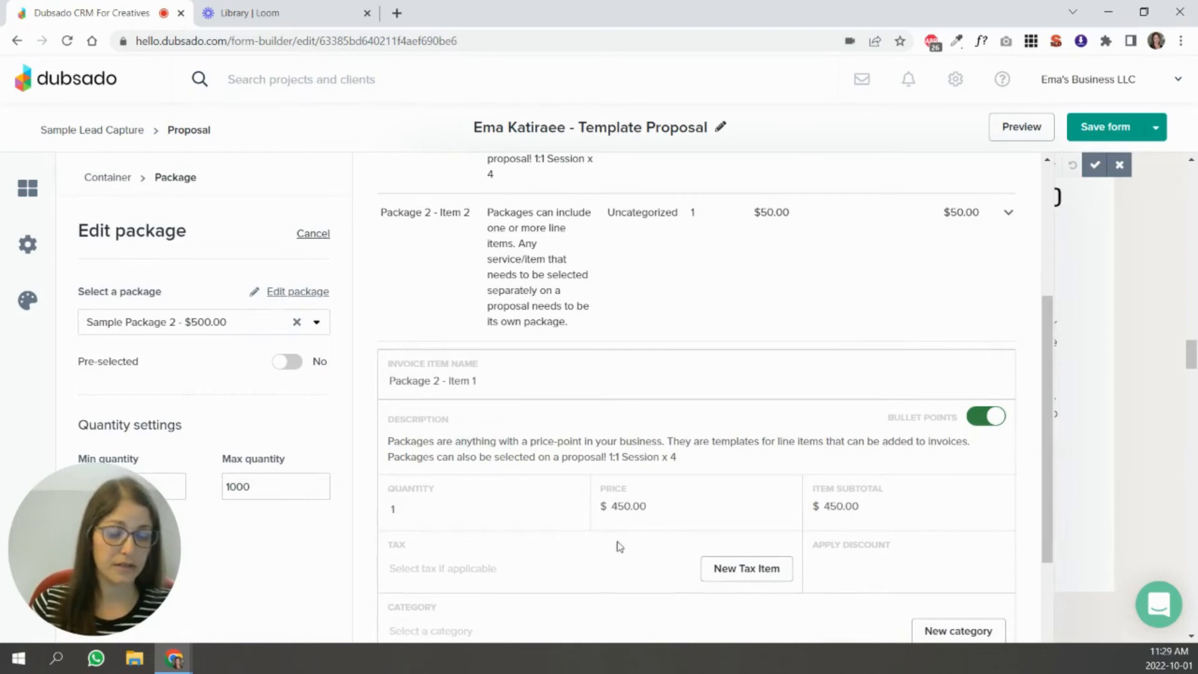
{"action": "left_click_drag", "start_coordinate": [617, 504], "coordinate": [624, 506]}
{"action": "type", "text": "60"}
{"action": "scroll", "coordinate": [730, 507], "scroll_direction": "down", "scroll_amount": 3}
{"action": "left_click", "coordinate": [910, 518]}
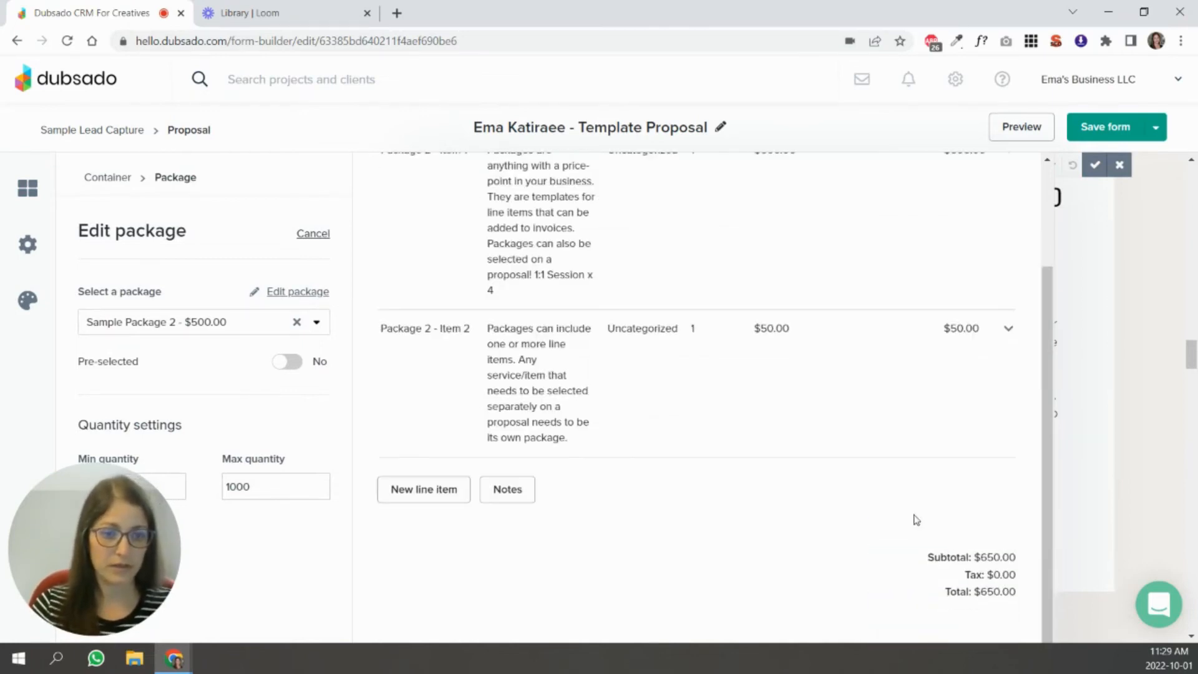
Apply the Sample Package 2 changes, accept the Group Coaching block edits and check the packages in the proposal.
{"action": "scroll", "coordinate": [974, 232], "scroll_direction": "up", "scroll_amount": 1}
{"action": "scroll", "coordinate": [974, 233], "scroll_direction": "up", "scroll_amount": 2}
{"action": "left_click", "coordinate": [960, 189]}
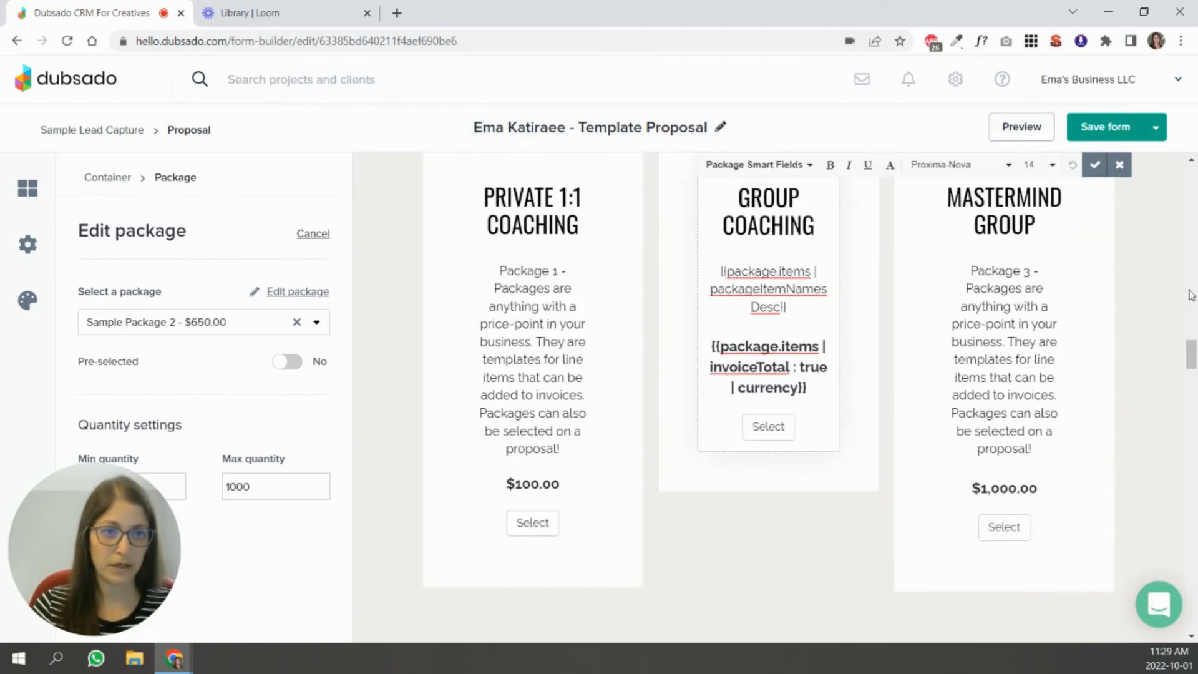
{"action": "left_click", "coordinate": [1096, 166]}
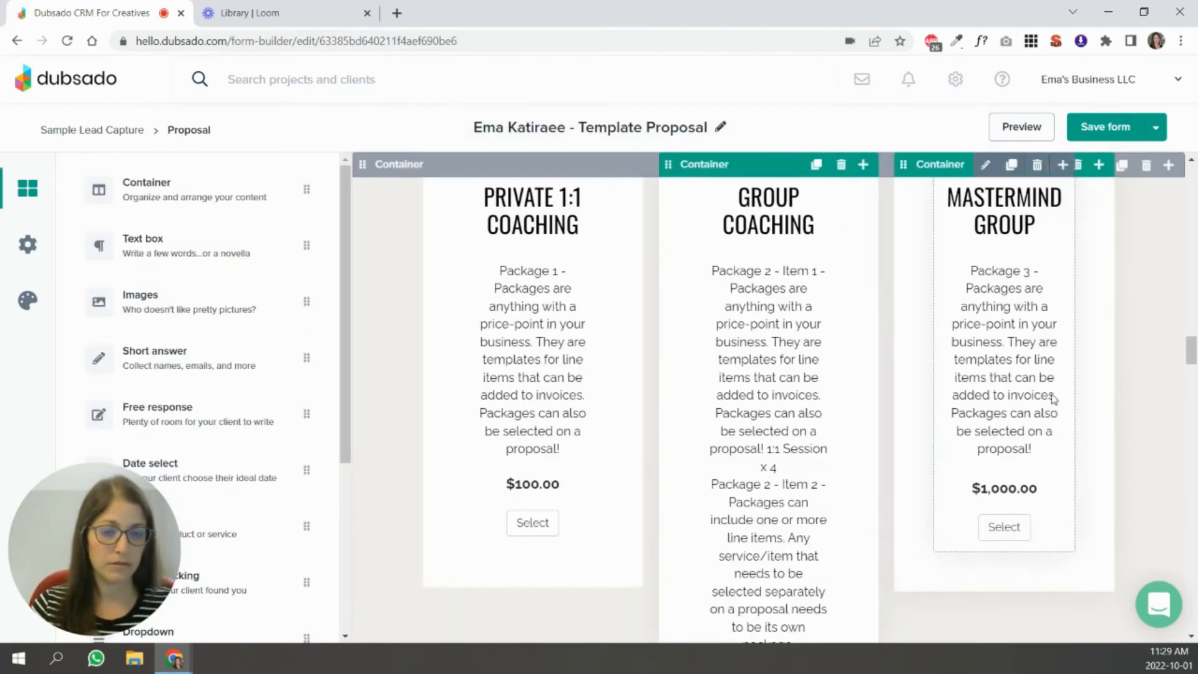
{"action": "scroll", "coordinate": [1054, 394], "scroll_direction": "down", "scroll_amount": 3}
{"action": "scroll", "coordinate": [1053, 398], "scroll_direction": "up", "scroll_amount": 3}
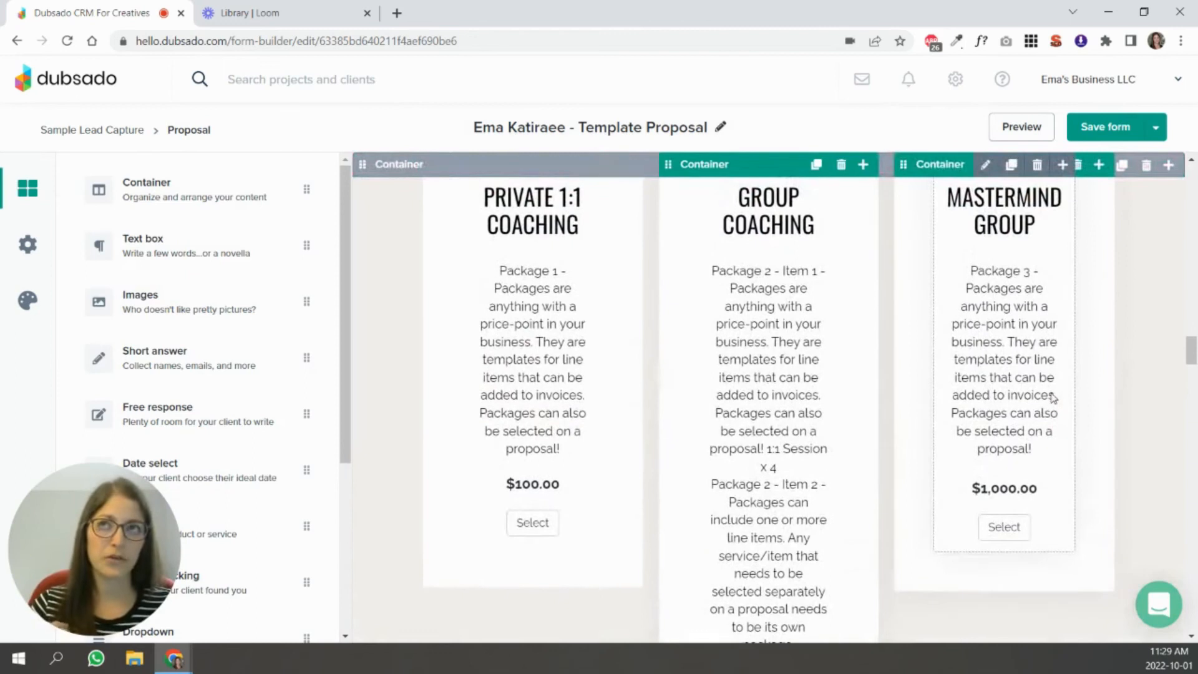
{"action": "scroll", "coordinate": [1054, 394], "scroll_direction": "up", "scroll_amount": 1}
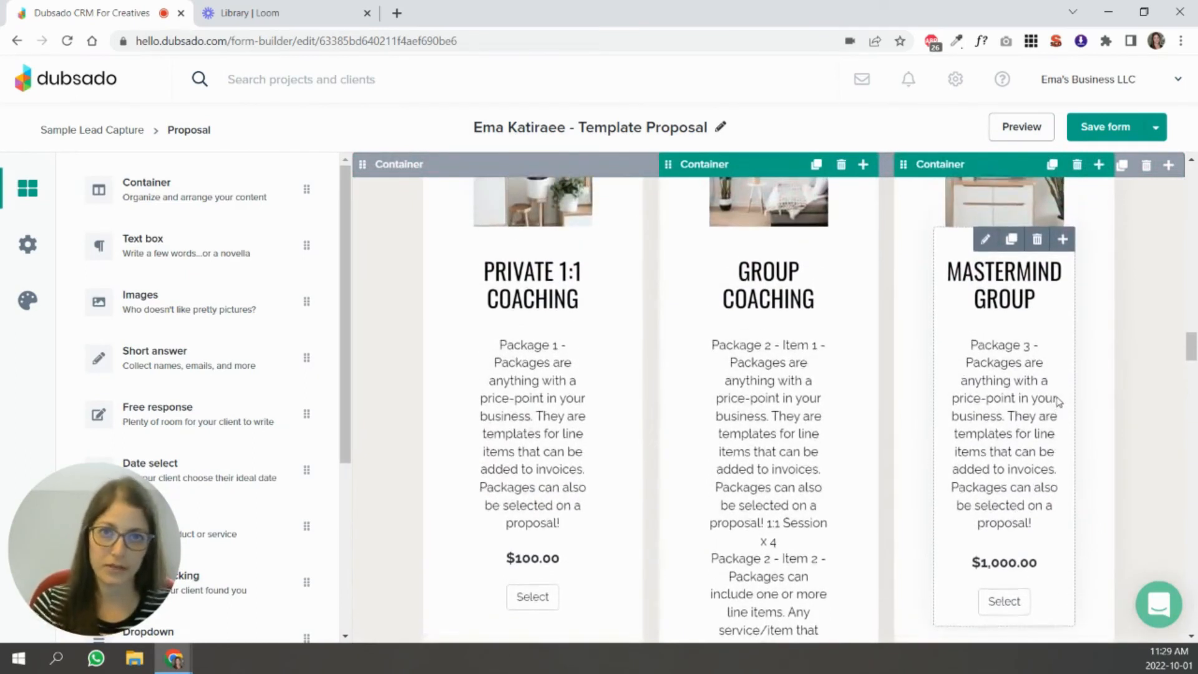